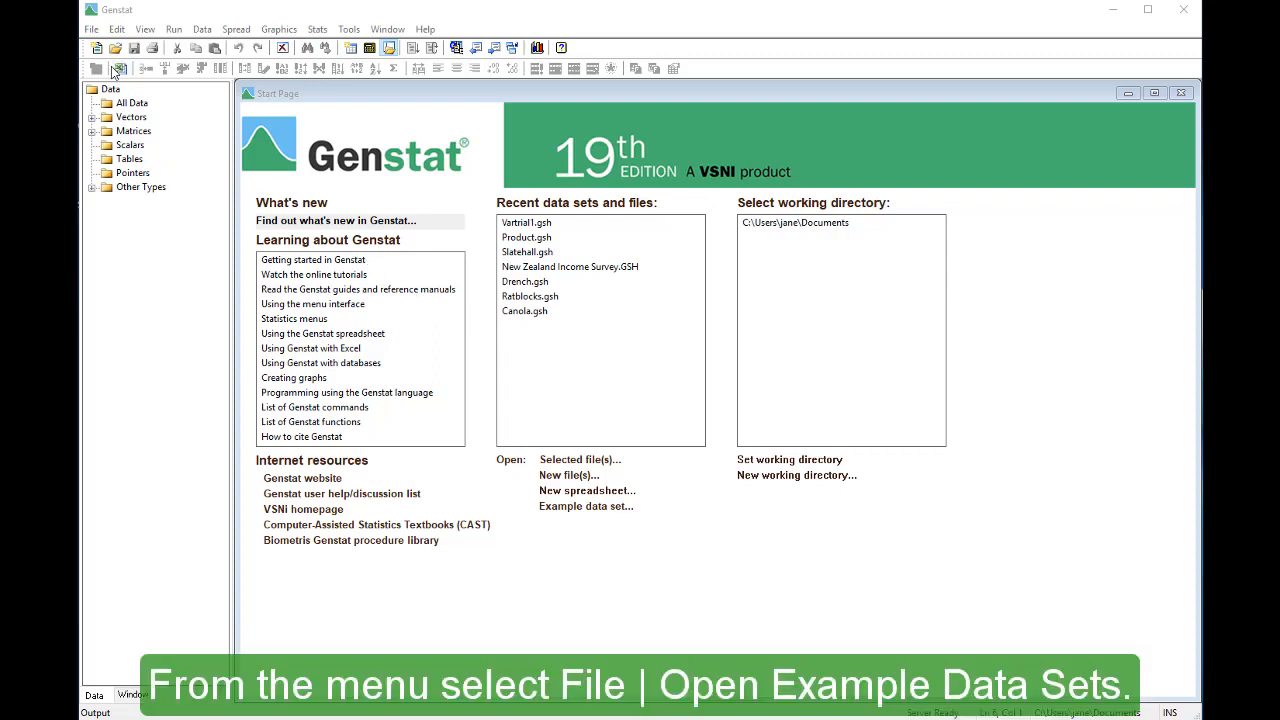
- Open the example data set Slatehall.gsh
click(100, 32)
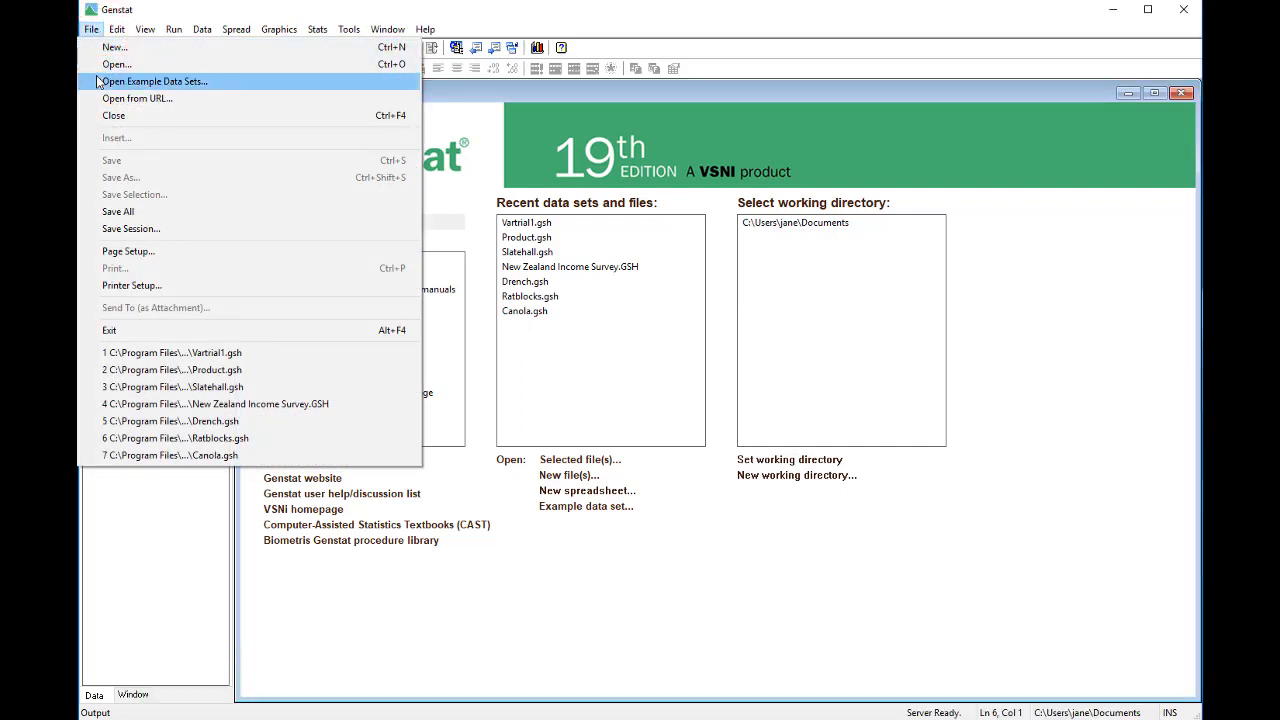
click(99, 82)
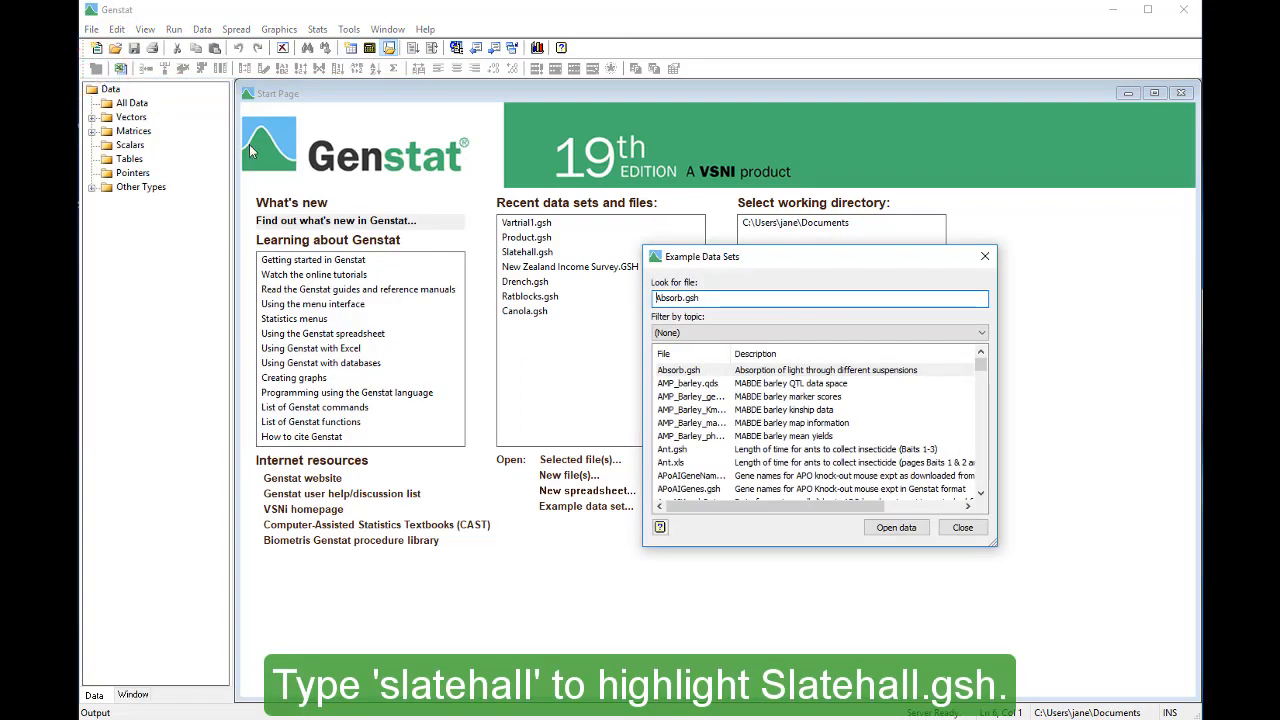
key(ctrl+a)
text(slatehall)
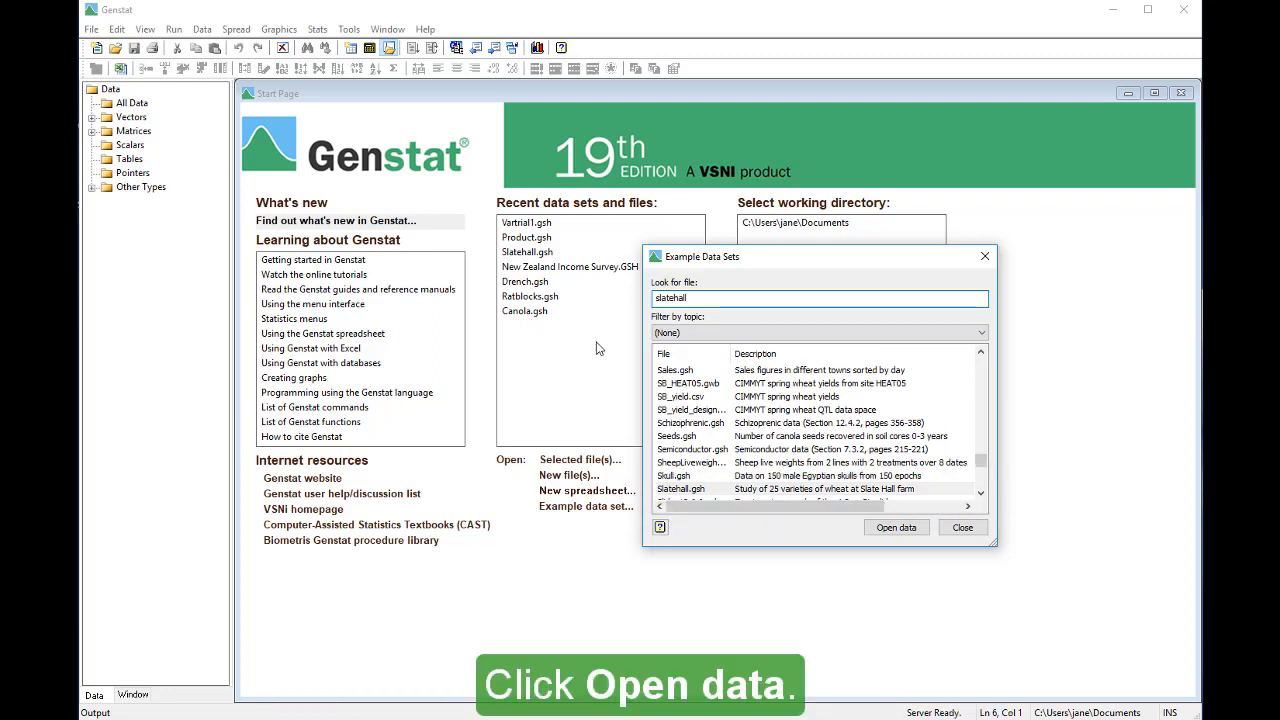
click(872, 530)
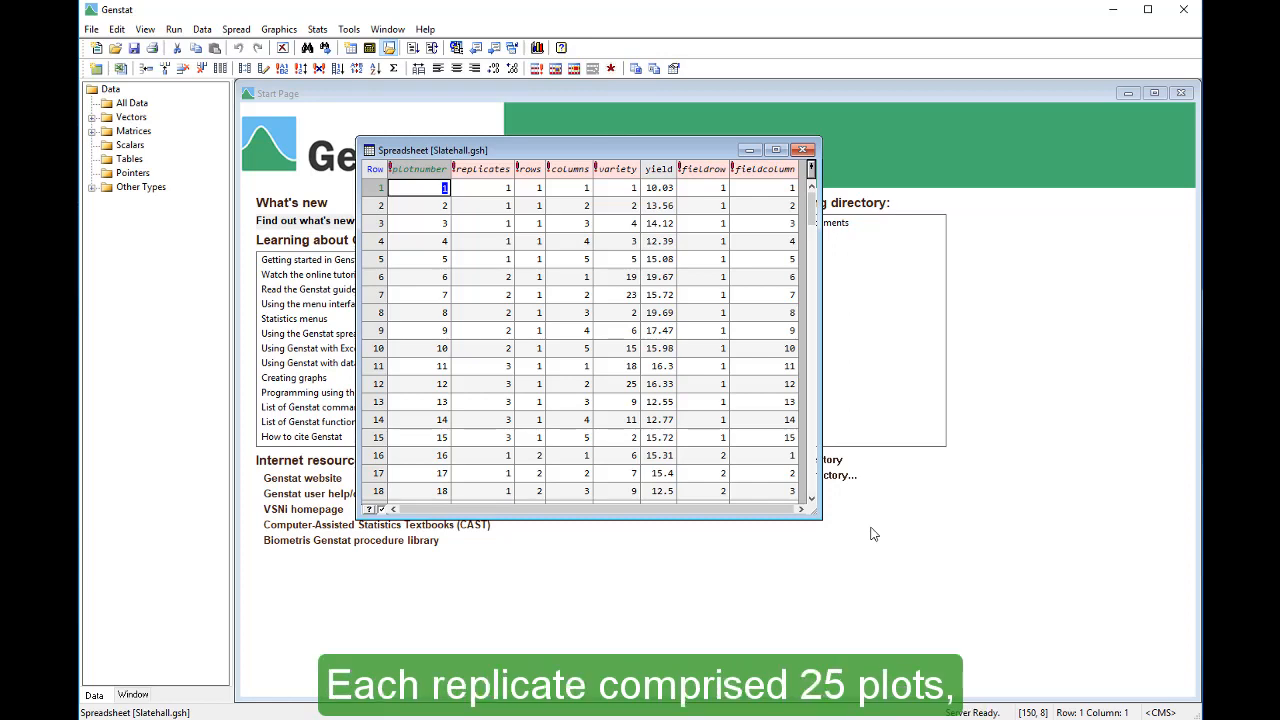
- Start an Analysis of Variance by ANOVA, Regression or REML with yield as the Y-variate and variety as the treatment structure
click(330, 31)
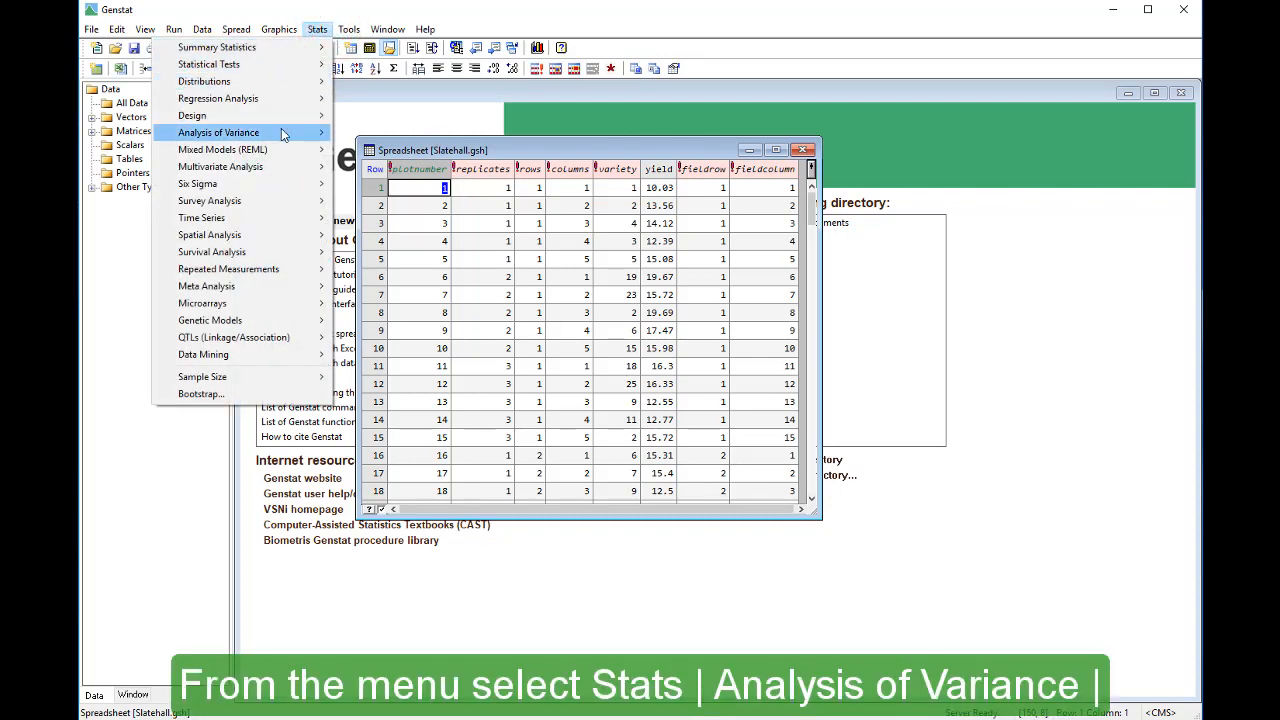
mouse_move(281, 133)
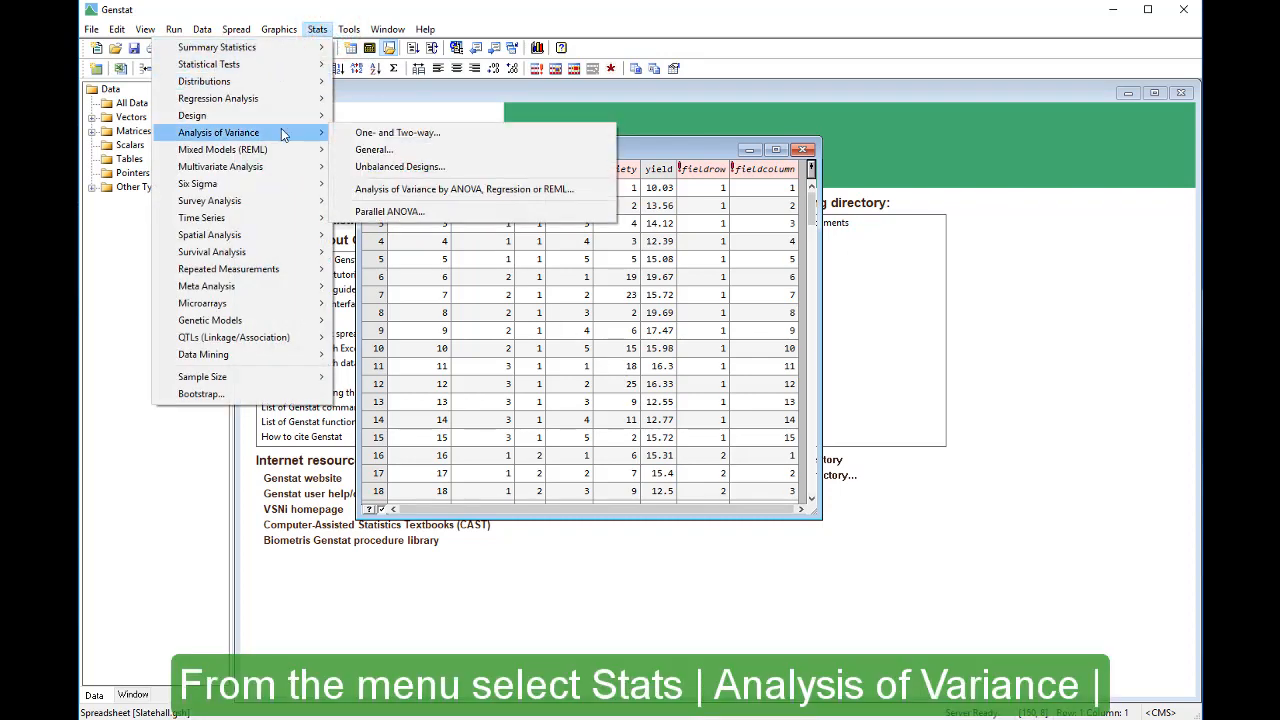
click(340, 190)
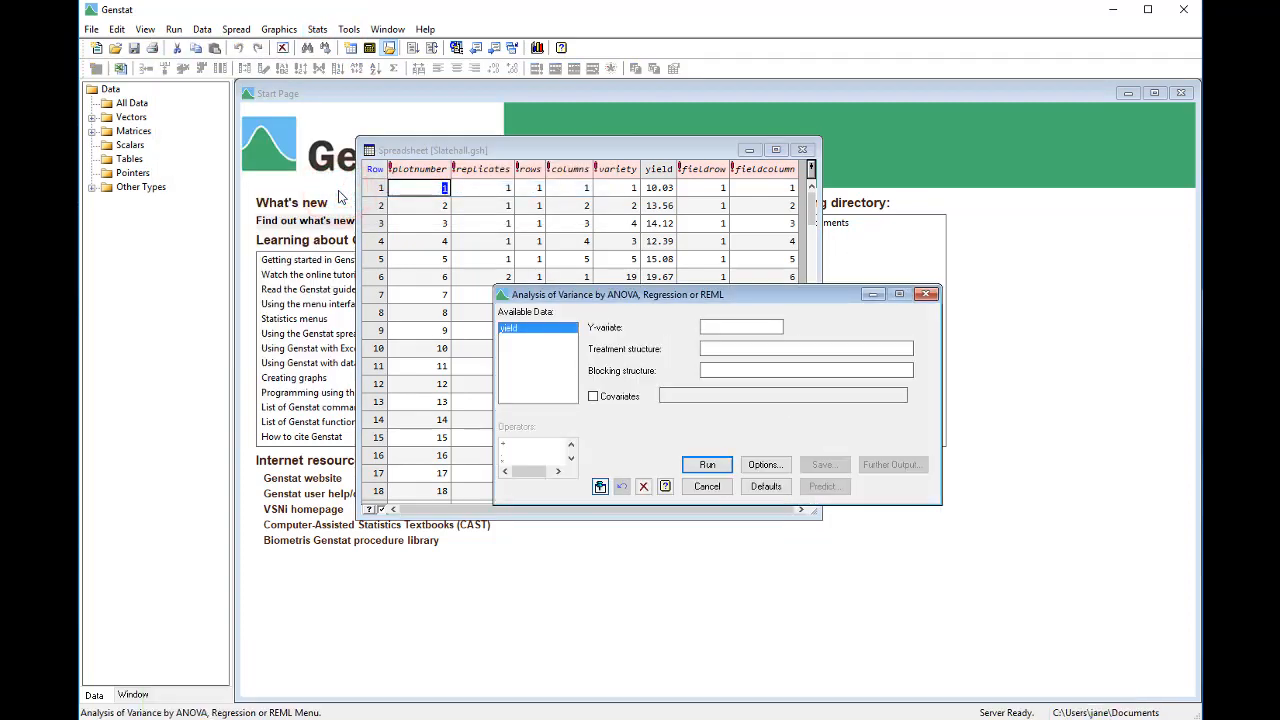
double_click(530, 331)
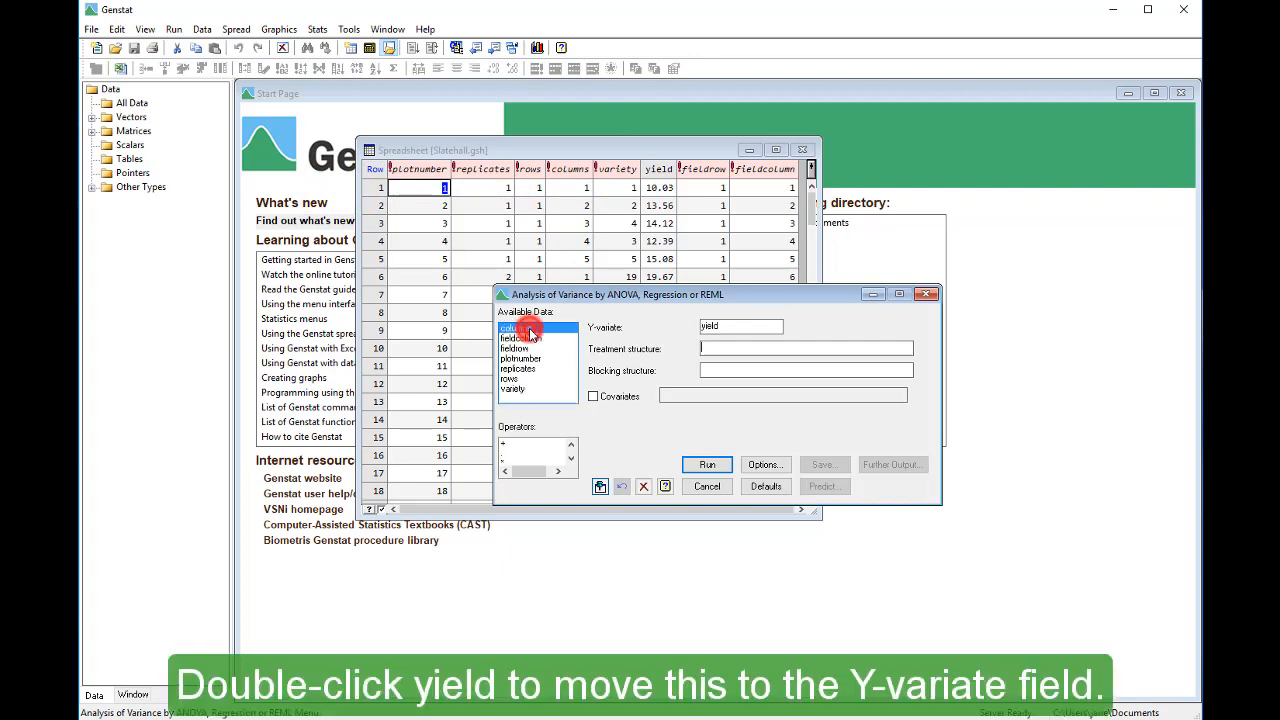
double_click(547, 393)
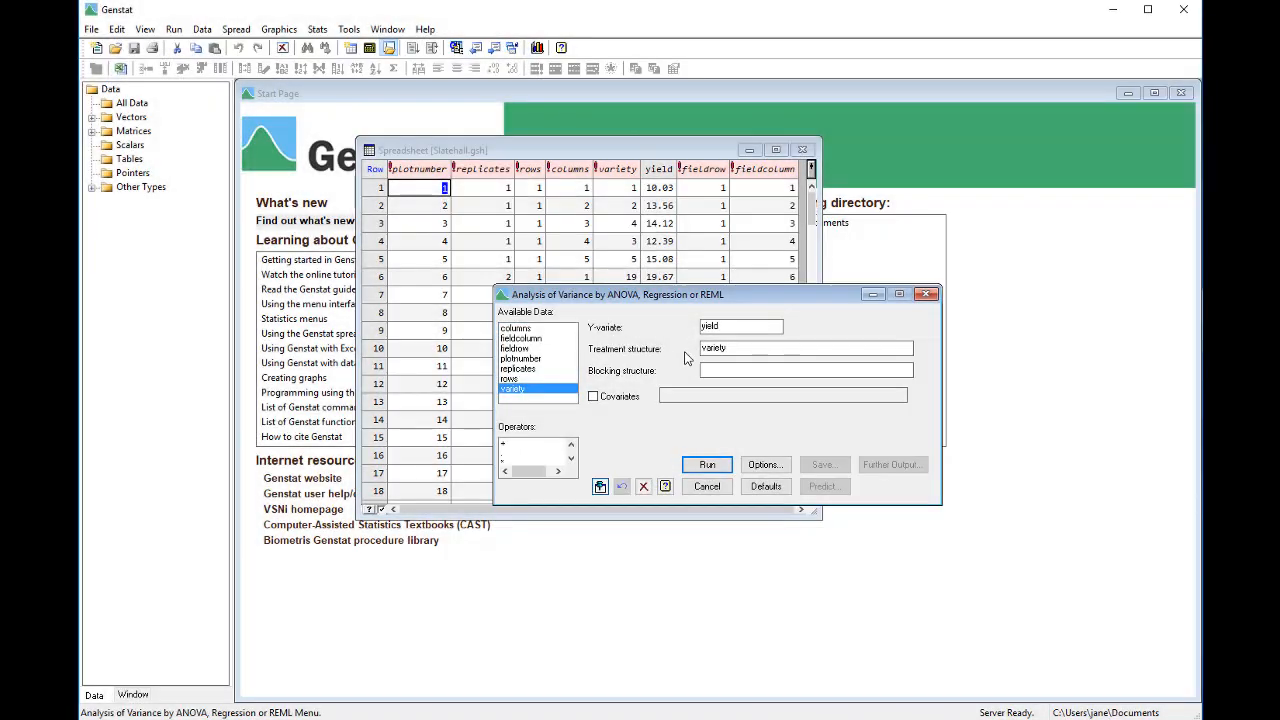
- Set the blocking structure to replicates/(rows*columns) and run the analysis
click(713, 373)
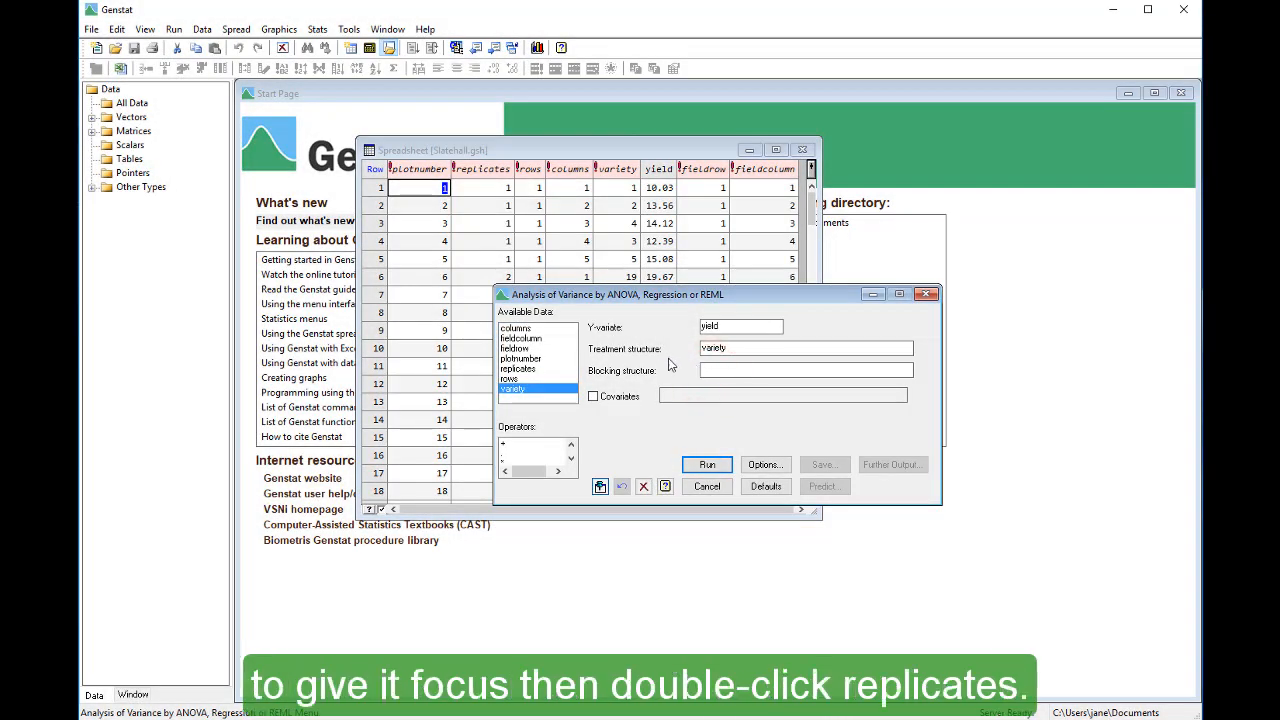
double_click(547, 369)
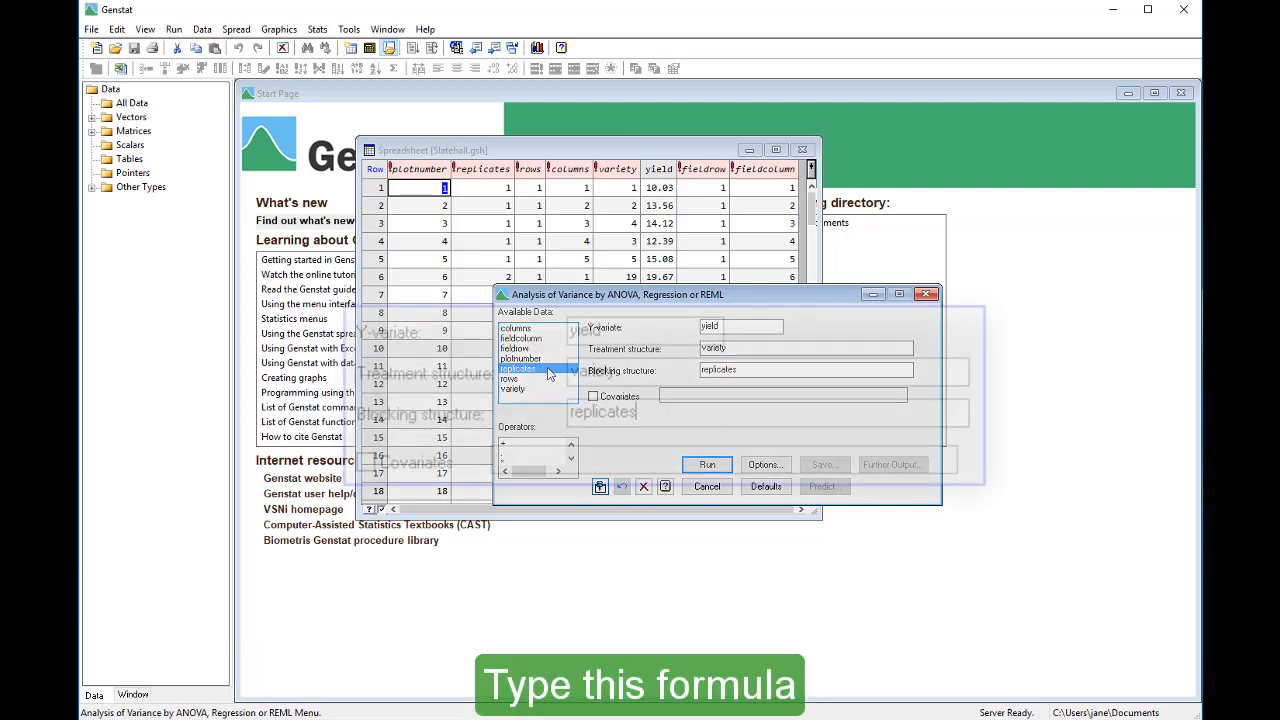
text(/(row)
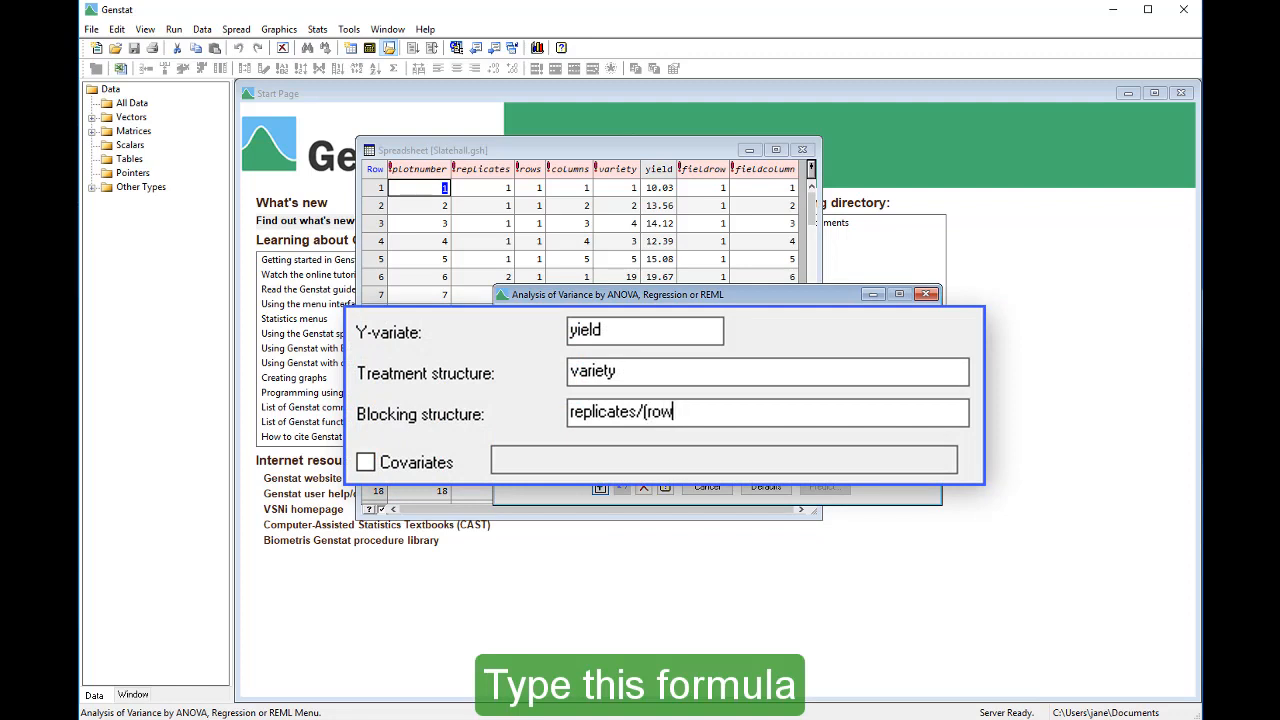
text(s*columns))
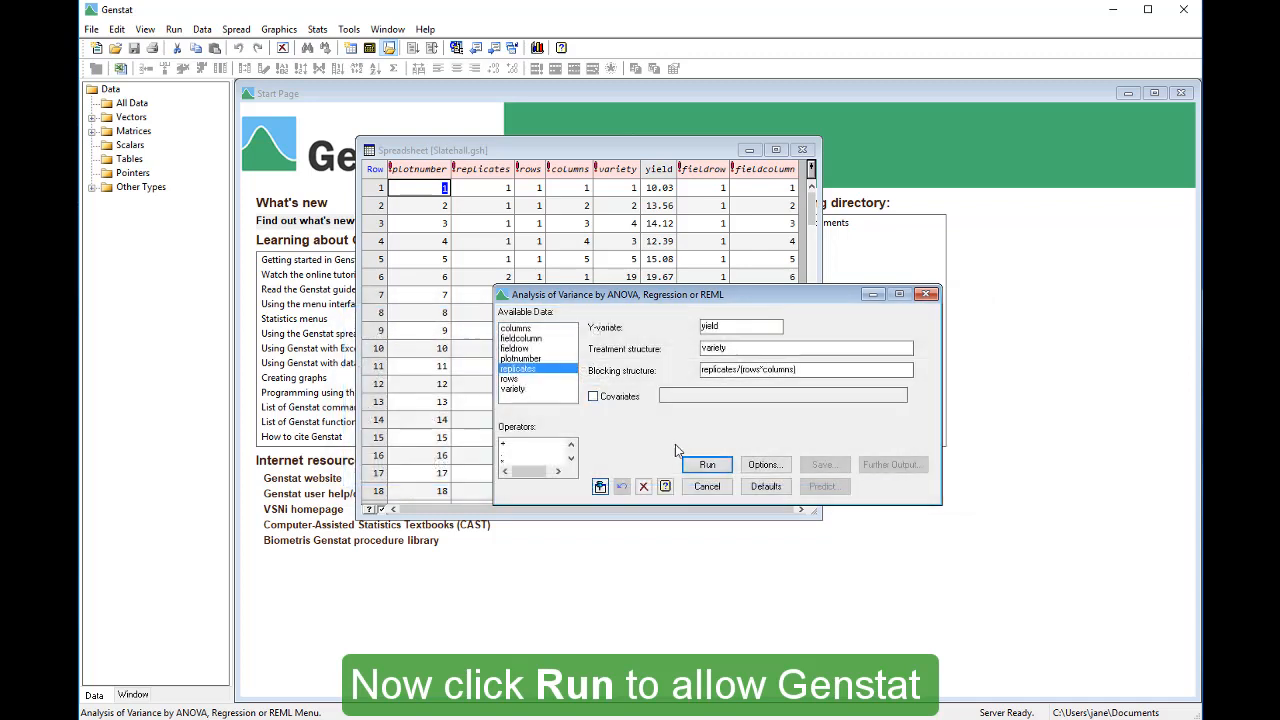
click(693, 468)
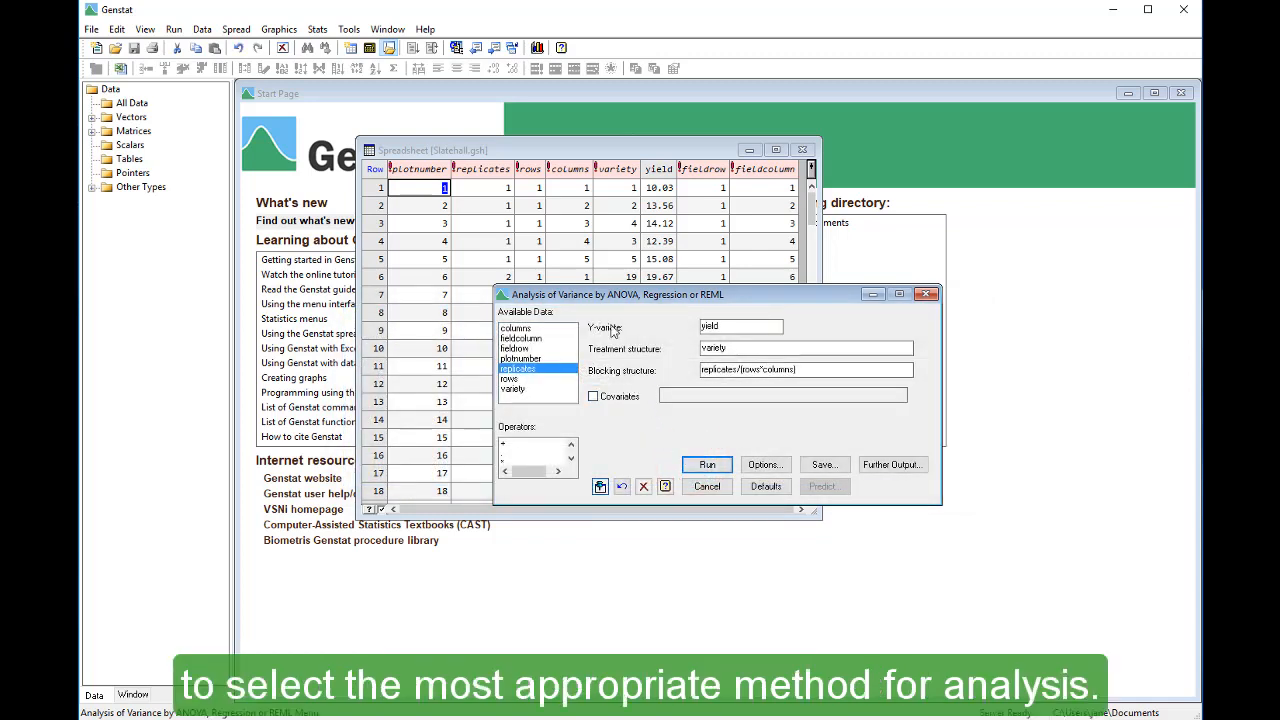
- Bring up the Output window and examine the information summary and analysis of variance table for yield
click(512, 48)
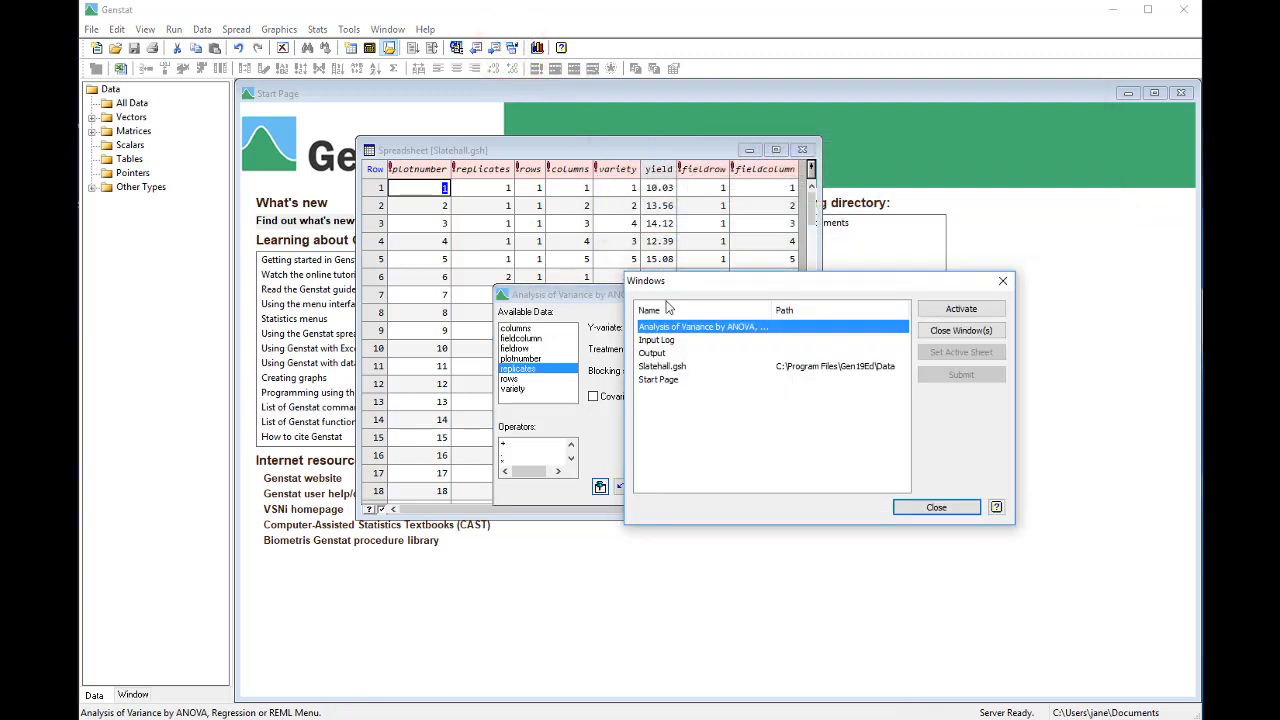
click(682, 352)
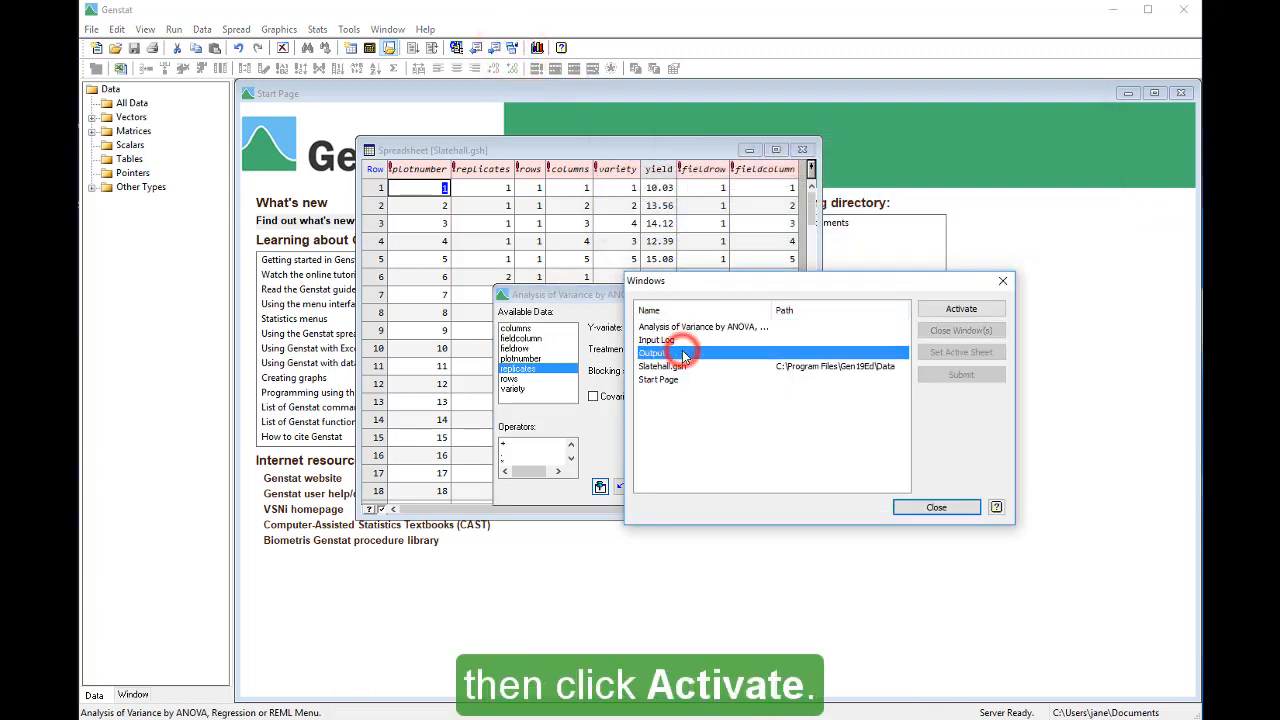
click(955, 310)
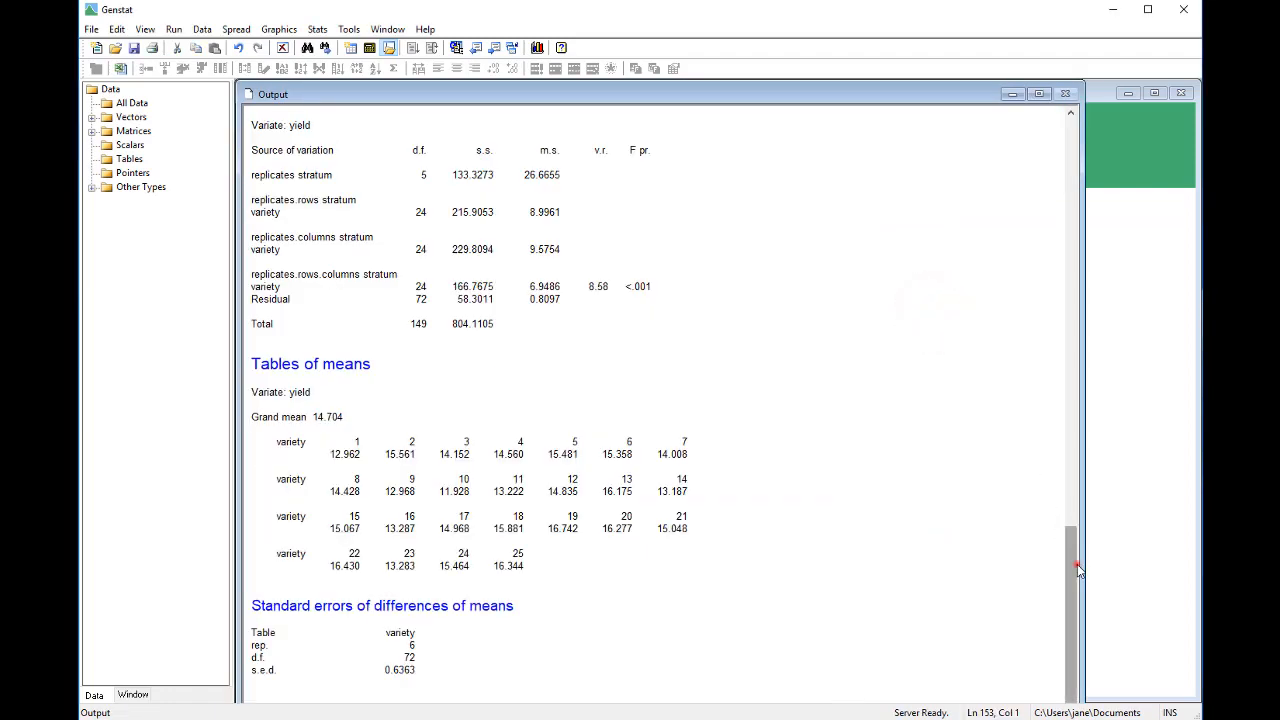
drag(1077, 564, 1047, 453)
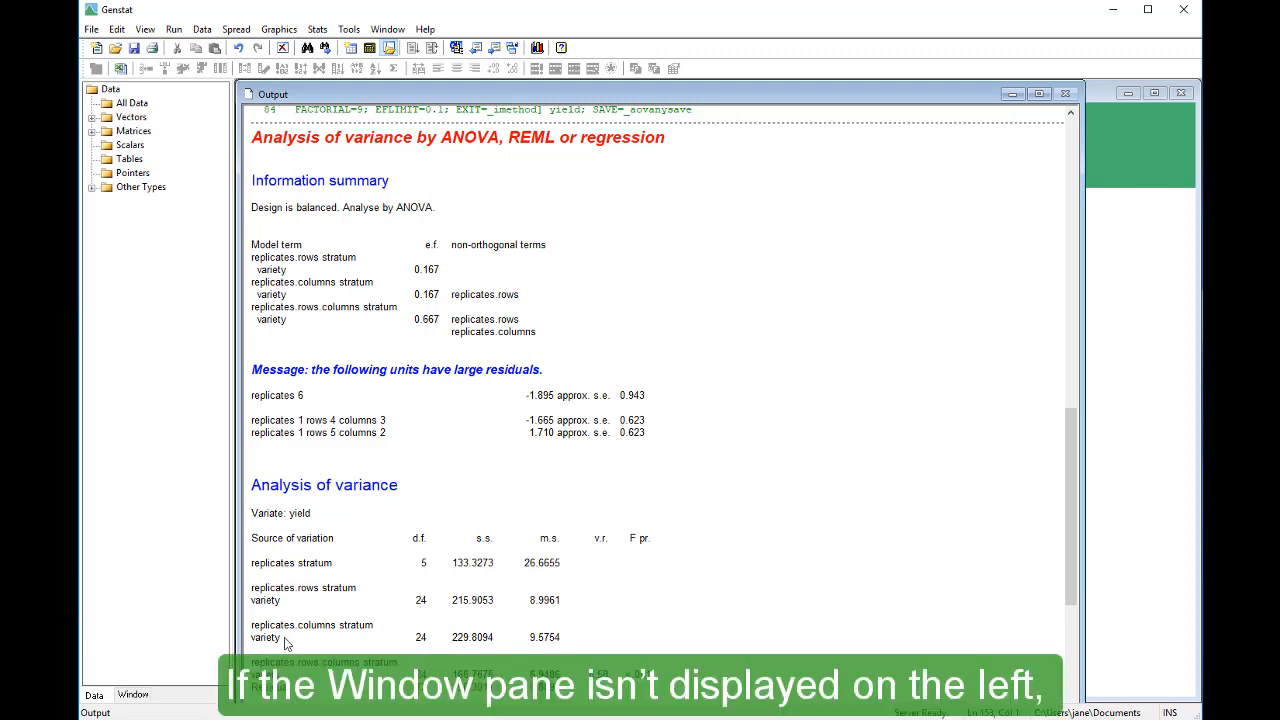
- Close the Slatehall.gsh spreadsheet
click(135, 695)
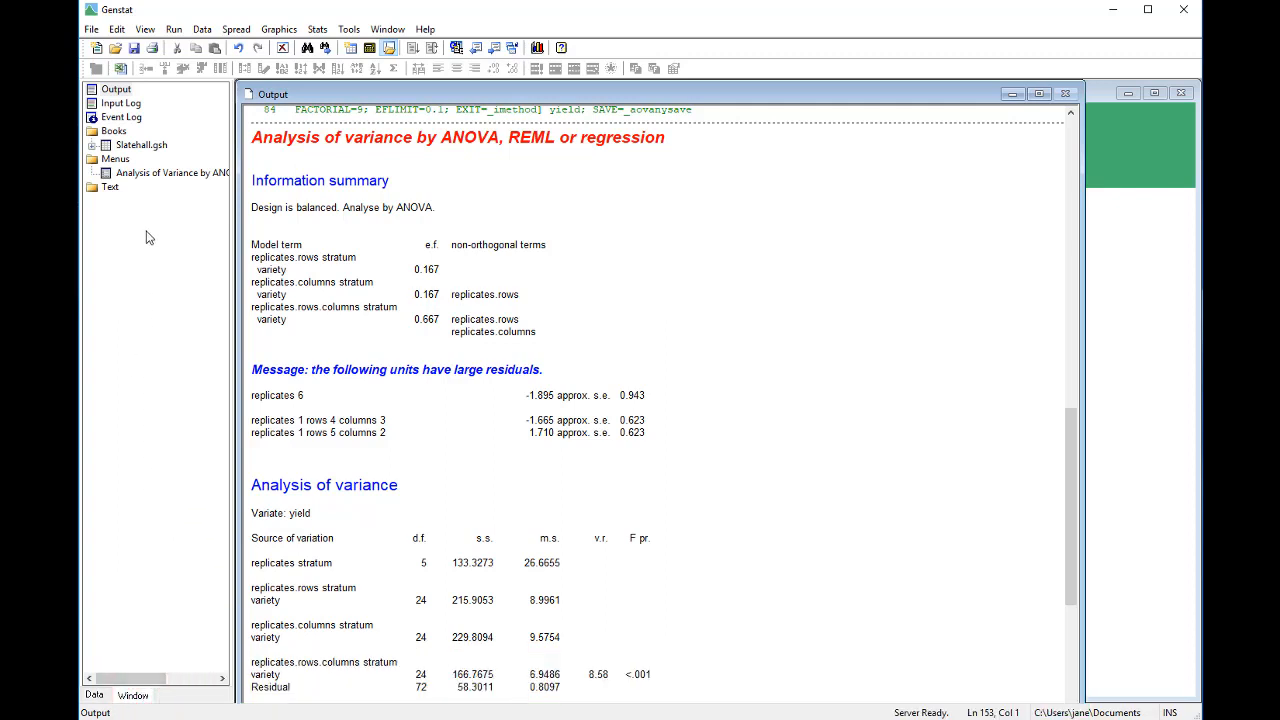
right_click(155, 148)
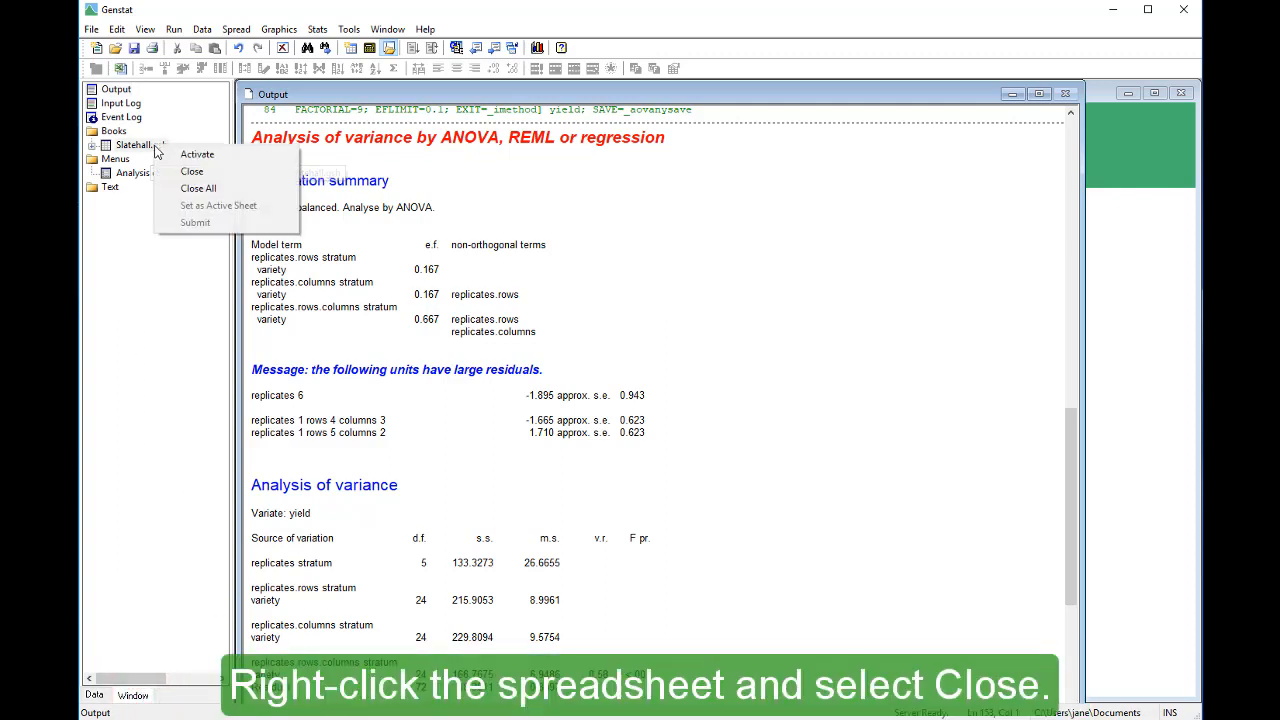
click(180, 172)
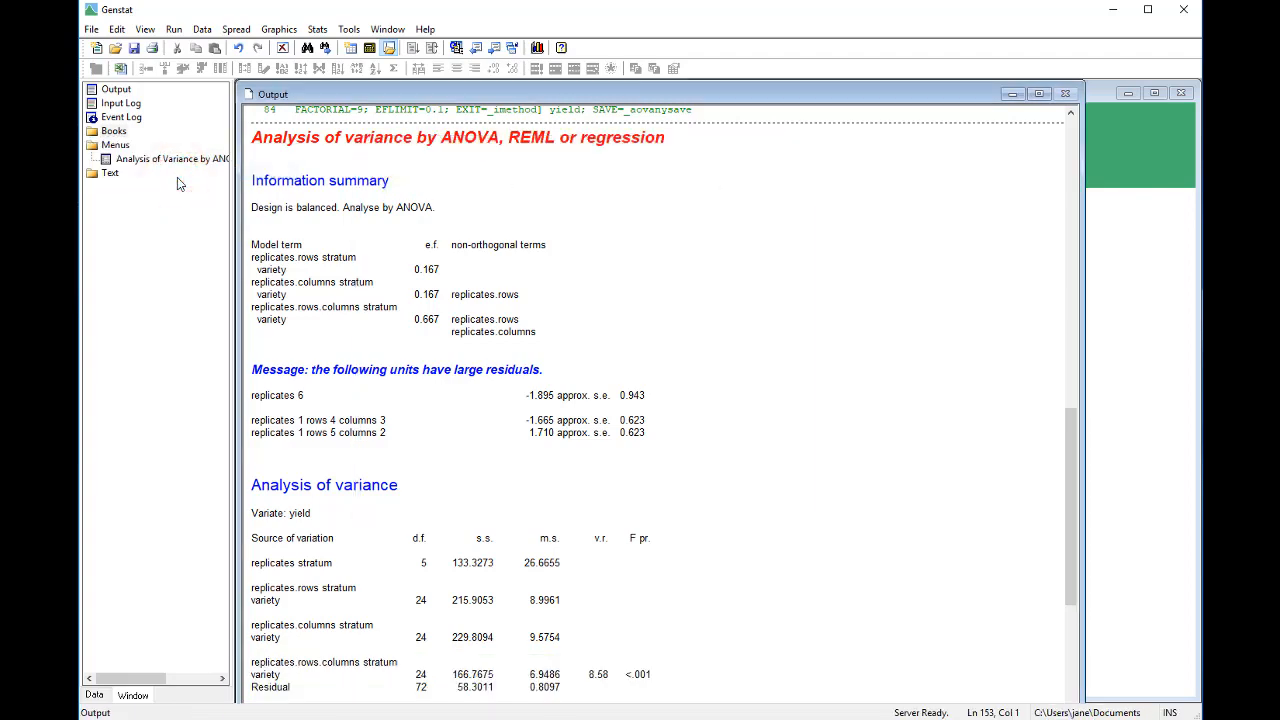
- Delete all current data and clear every field of the still open Analysis of Variance by ANOVA, Regression or REML dialog
click(201, 30)
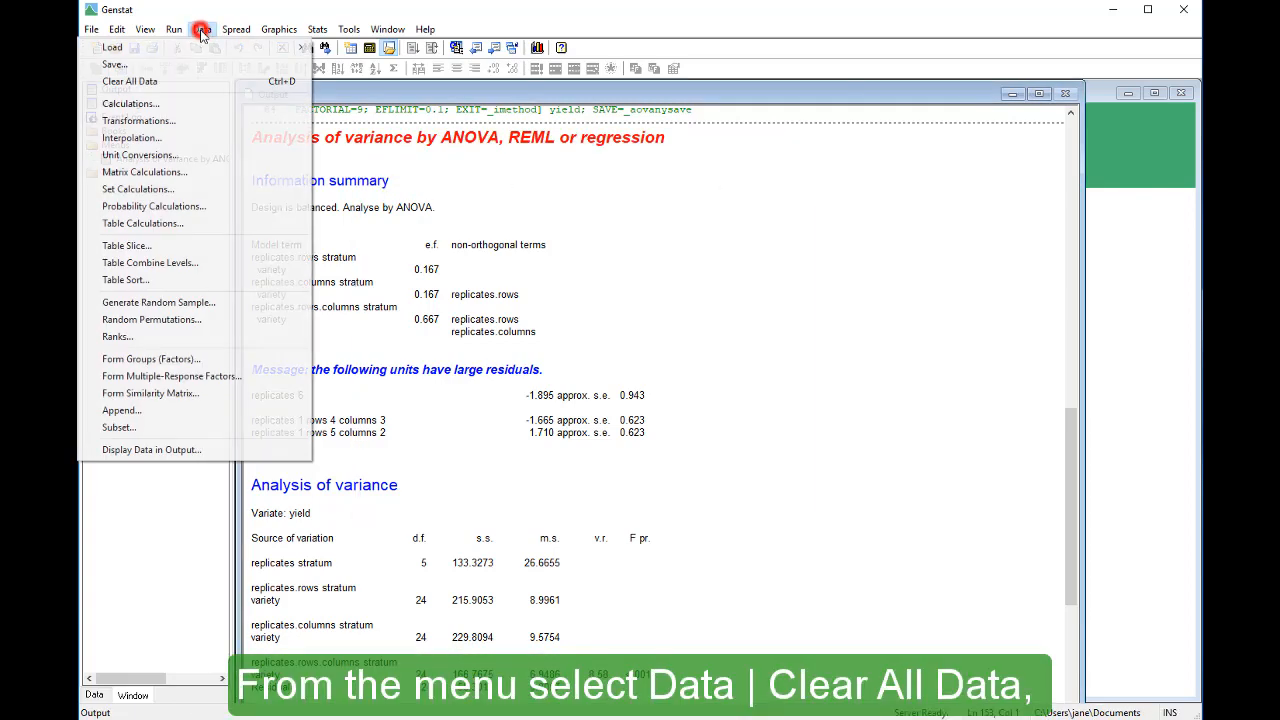
click(218, 82)
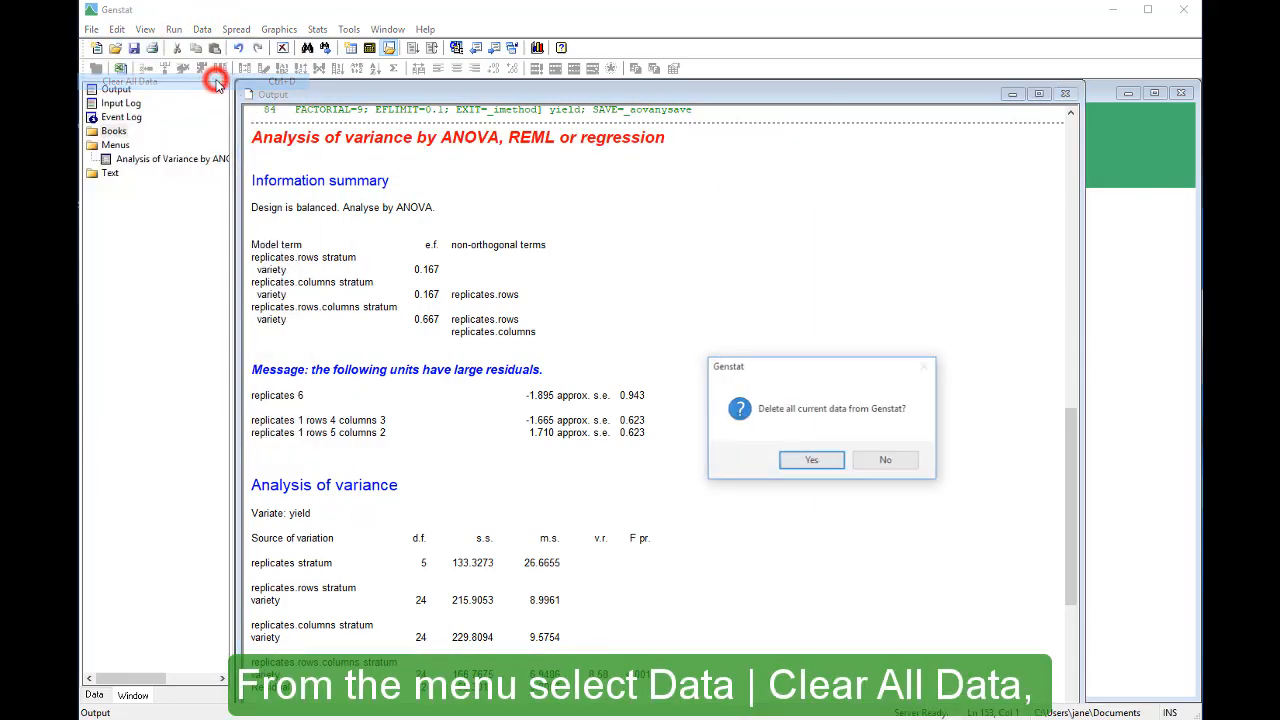
click(794, 468)
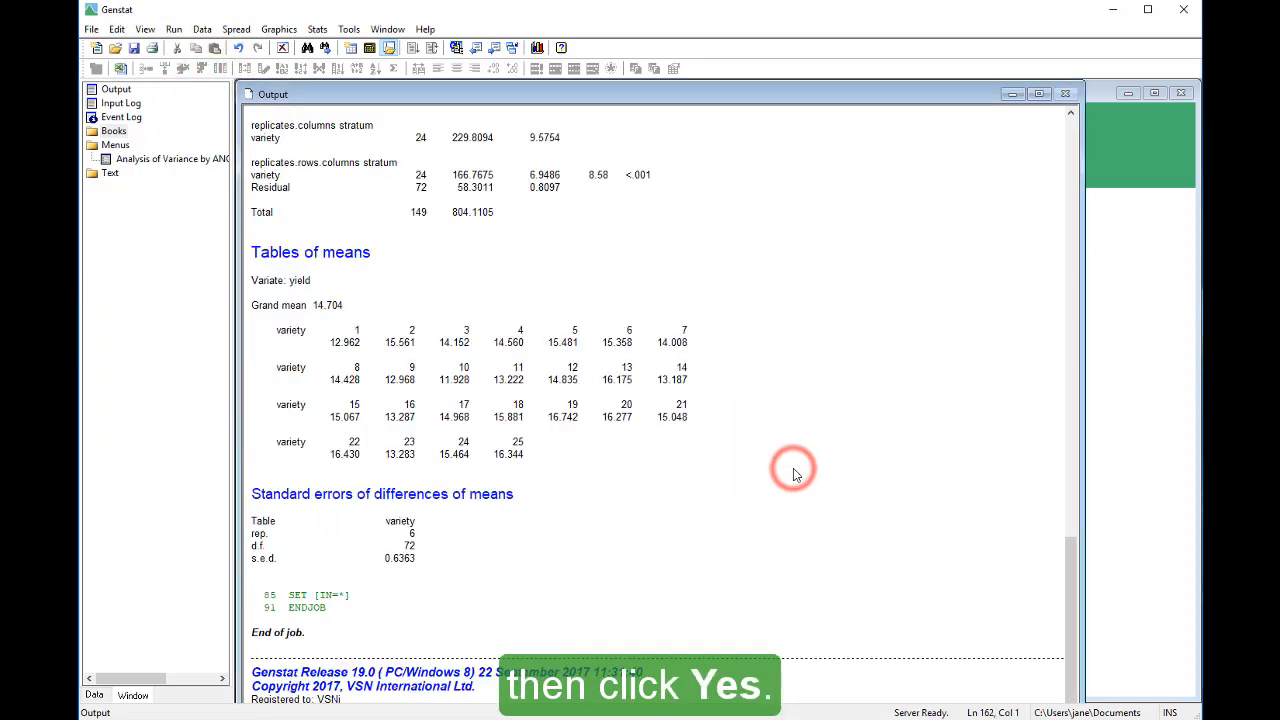
click(202, 162)
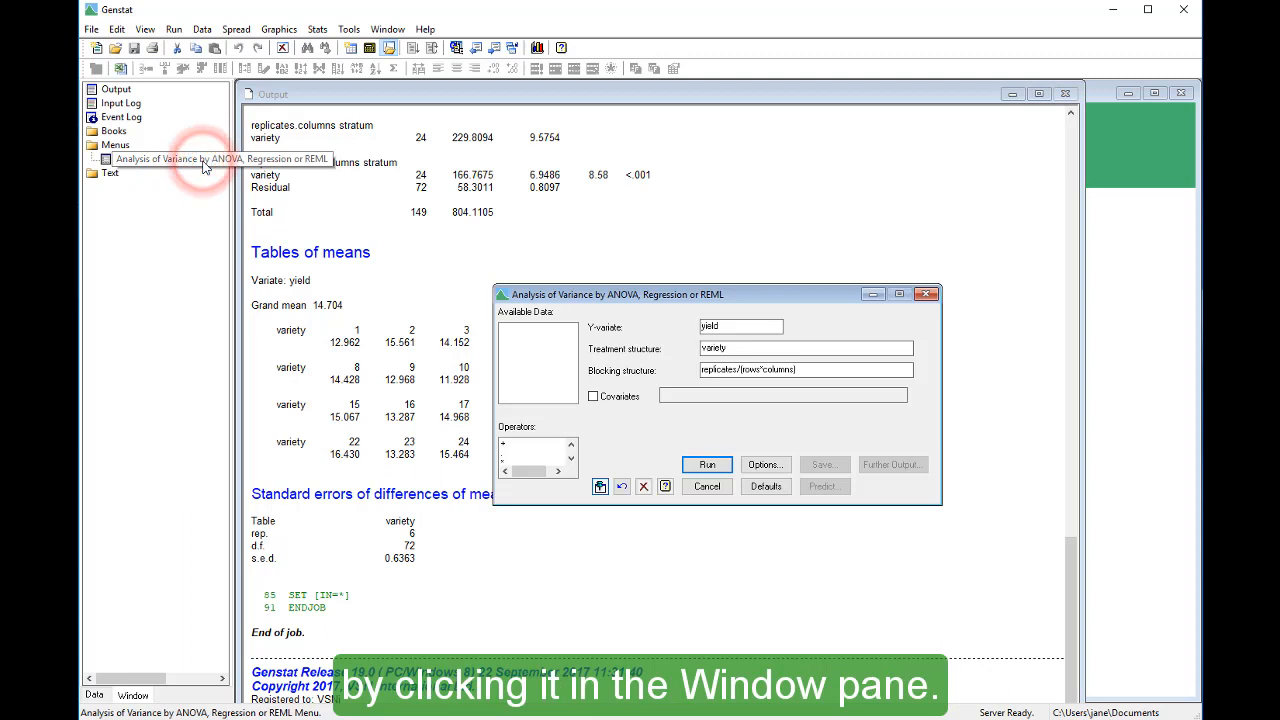
click(644, 490)
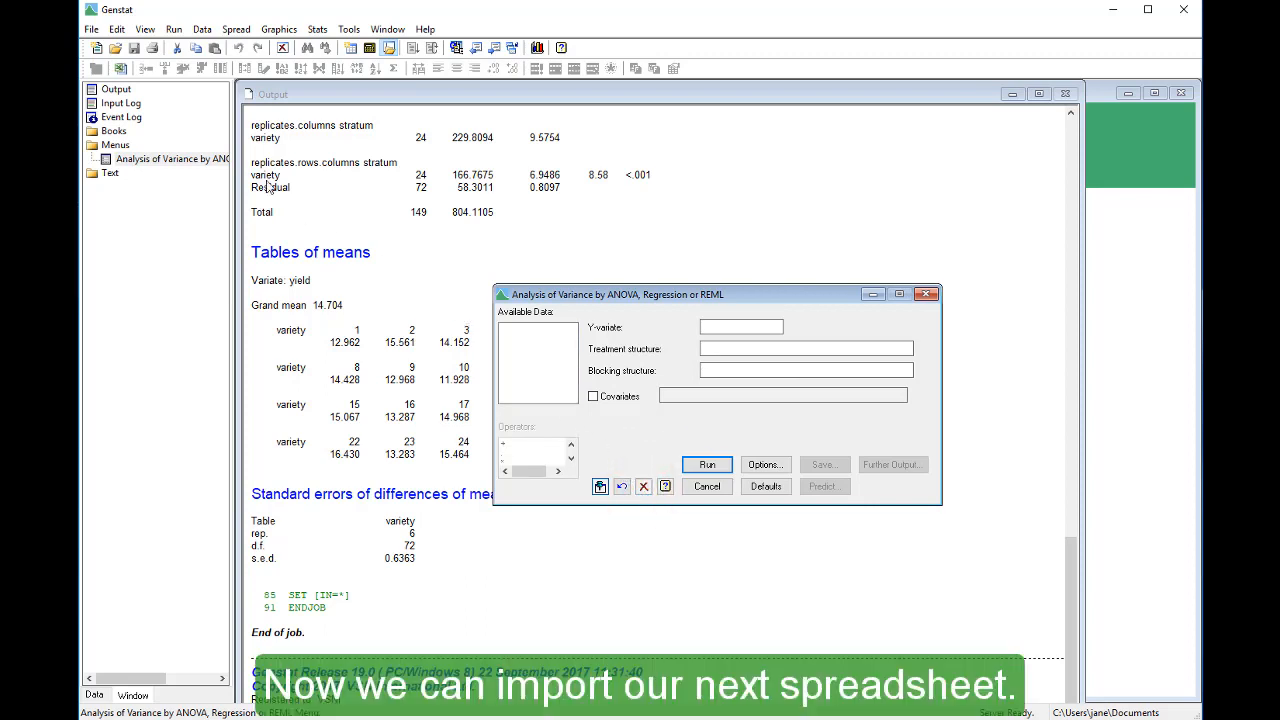
- Open the example data set Product.gsh
click(95, 30)
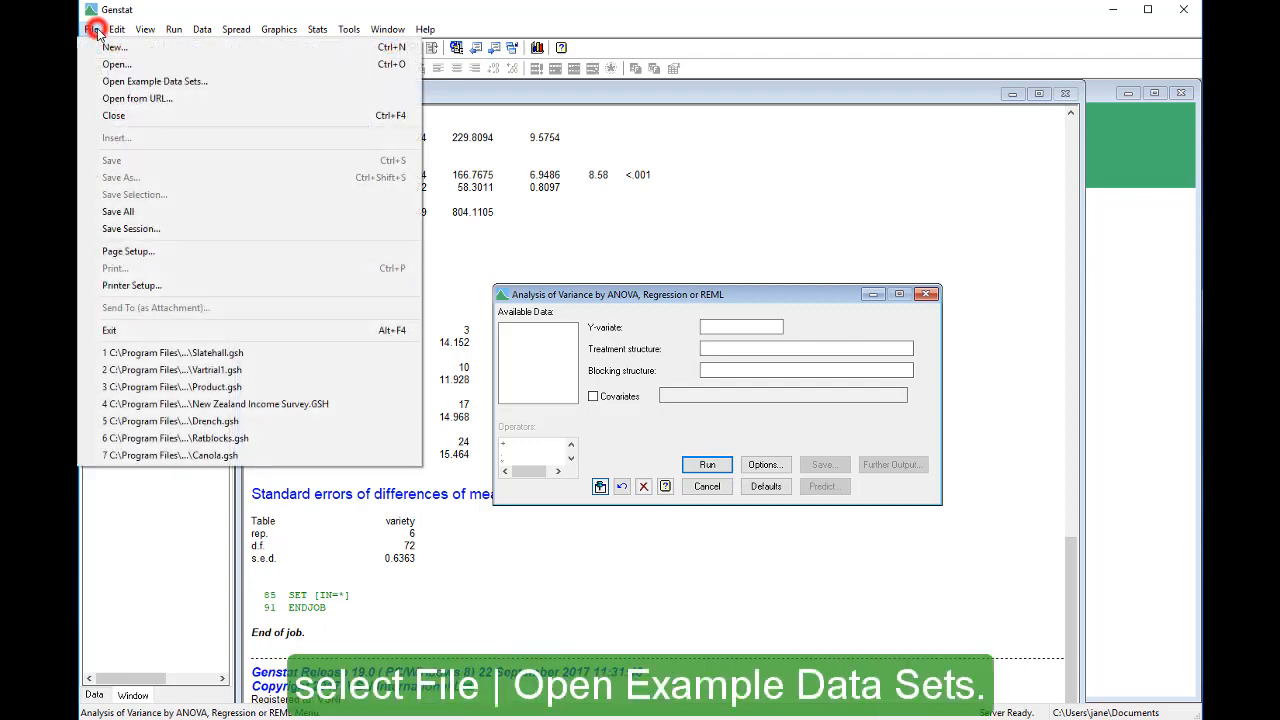
click(96, 82)
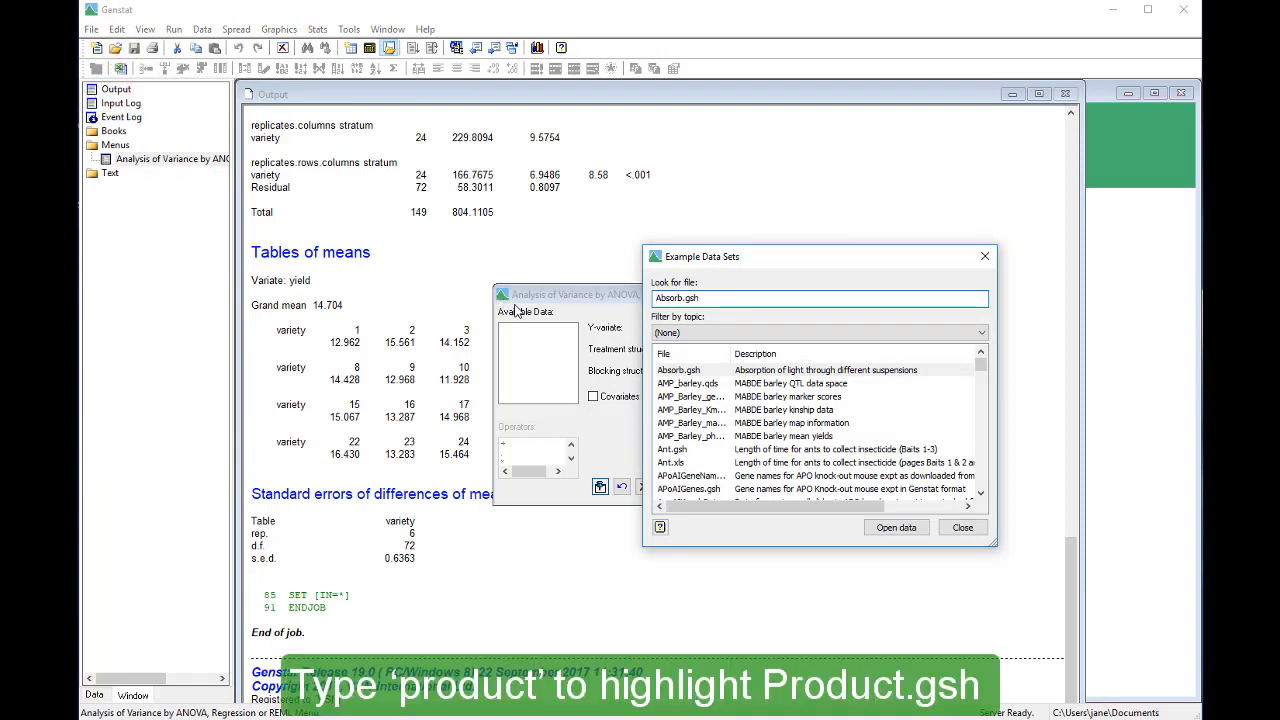
key(ctrl+a)
text(produc)
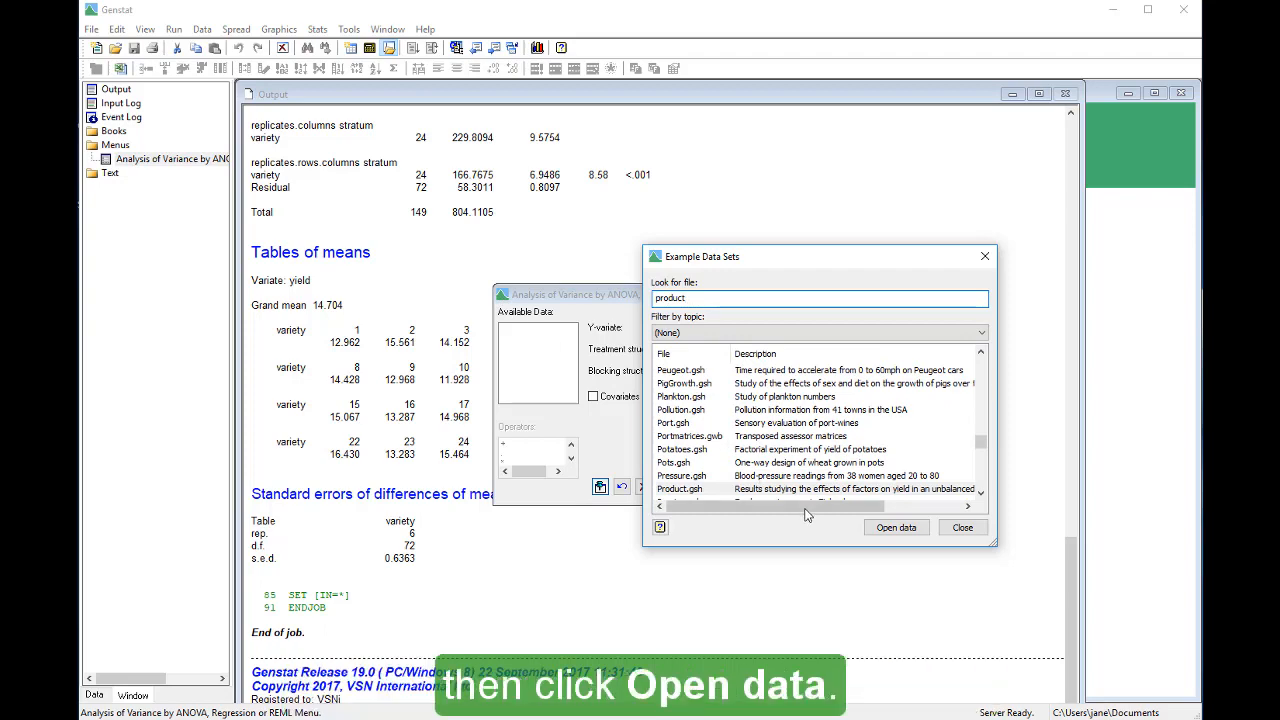
click(868, 533)
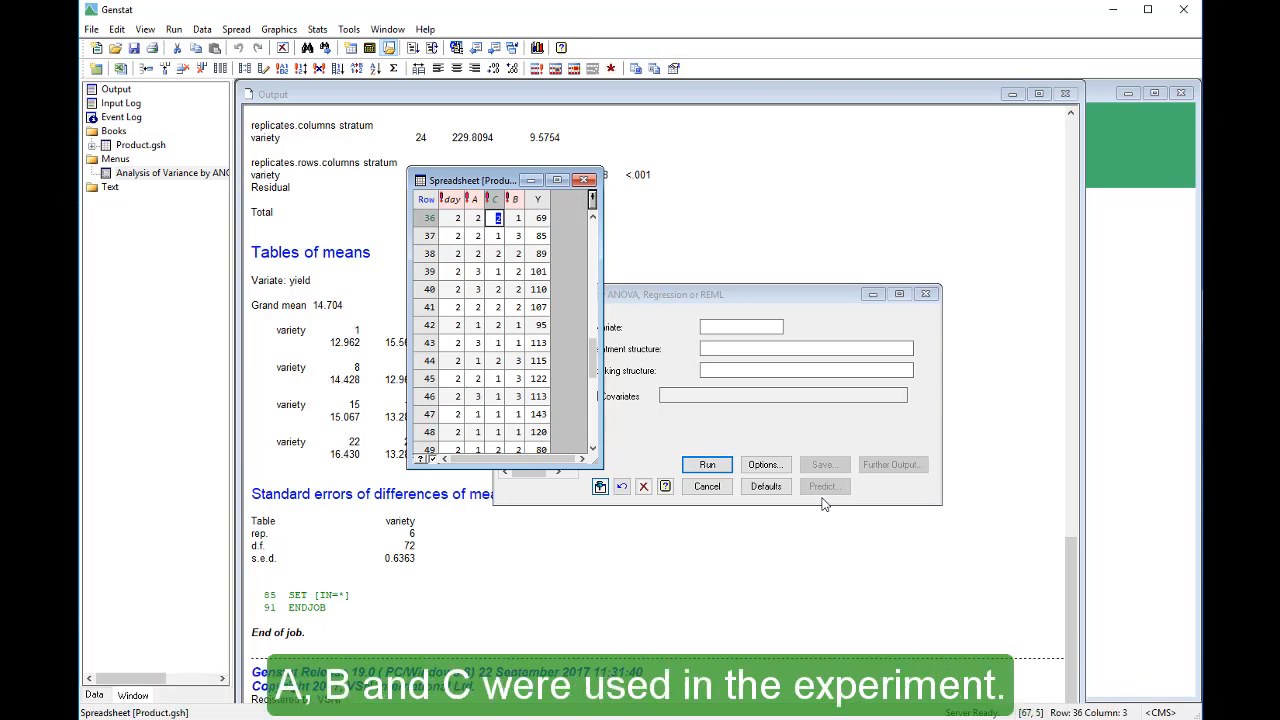
- Define the analysis of variance with Y as the Y-variate, A*B*C as the treatment structure and day as the blocking structure
click(758, 423)
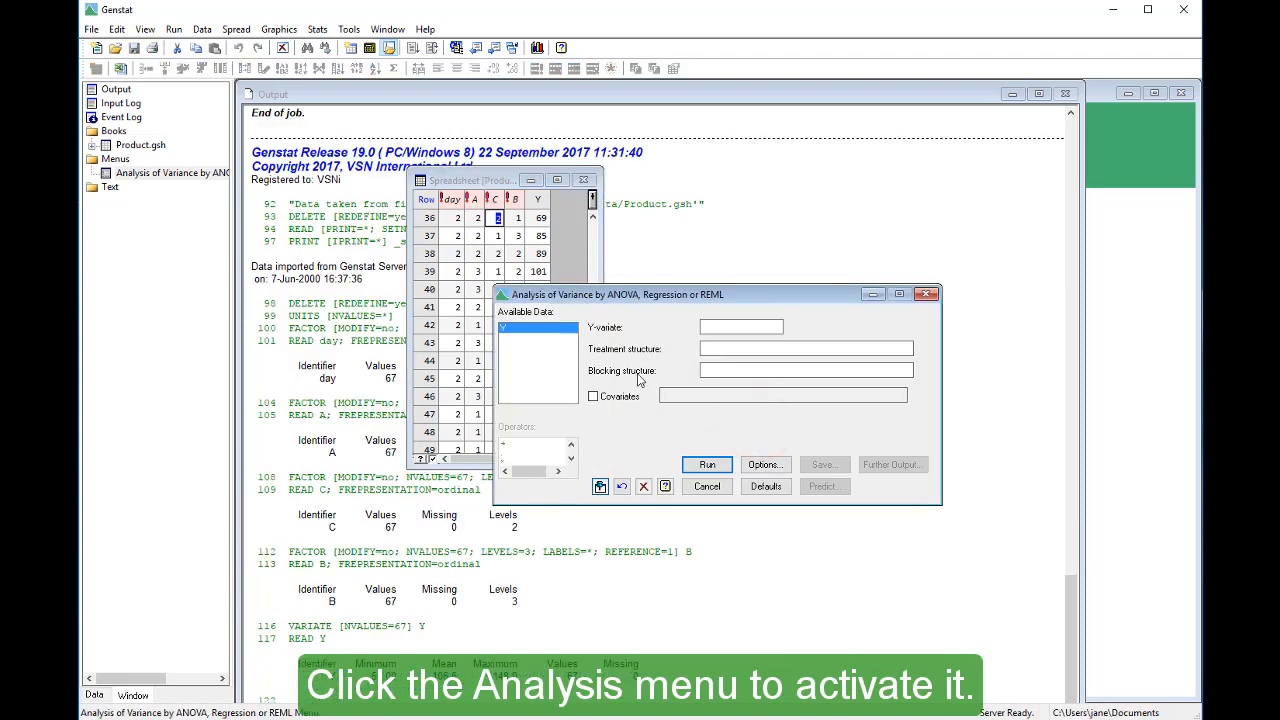
double_click(548, 334)
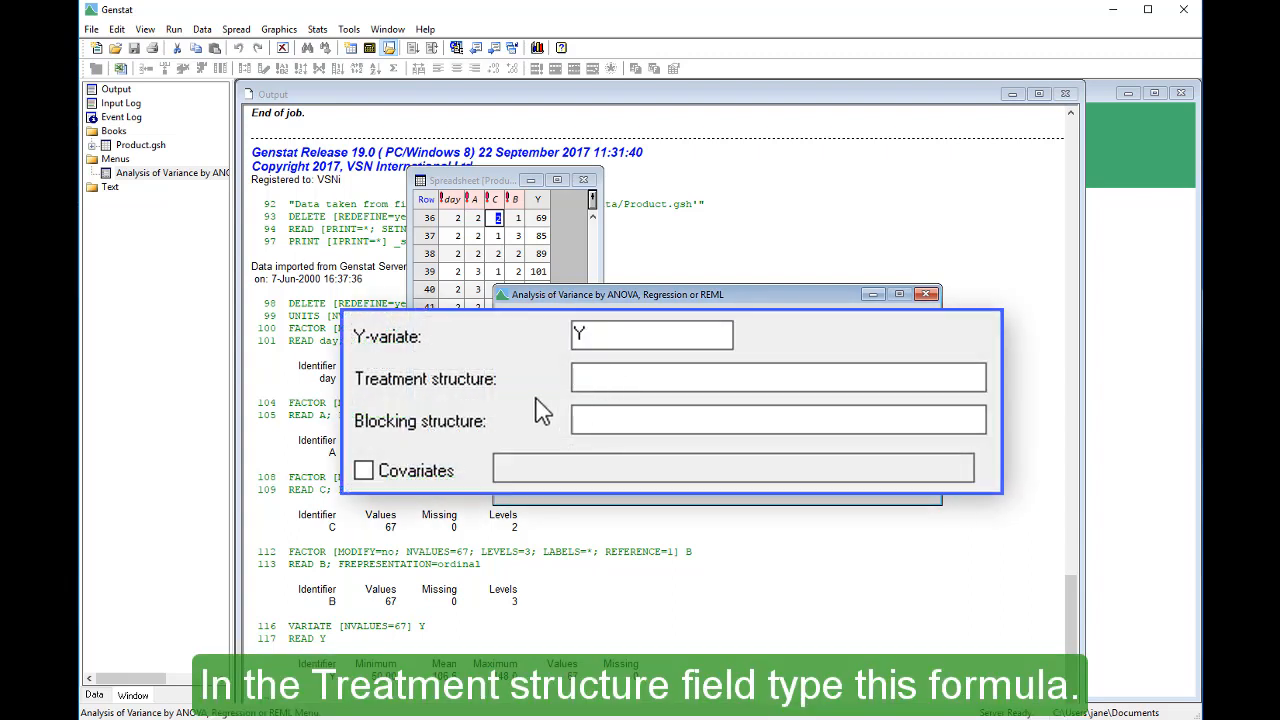
text(A*B*C)
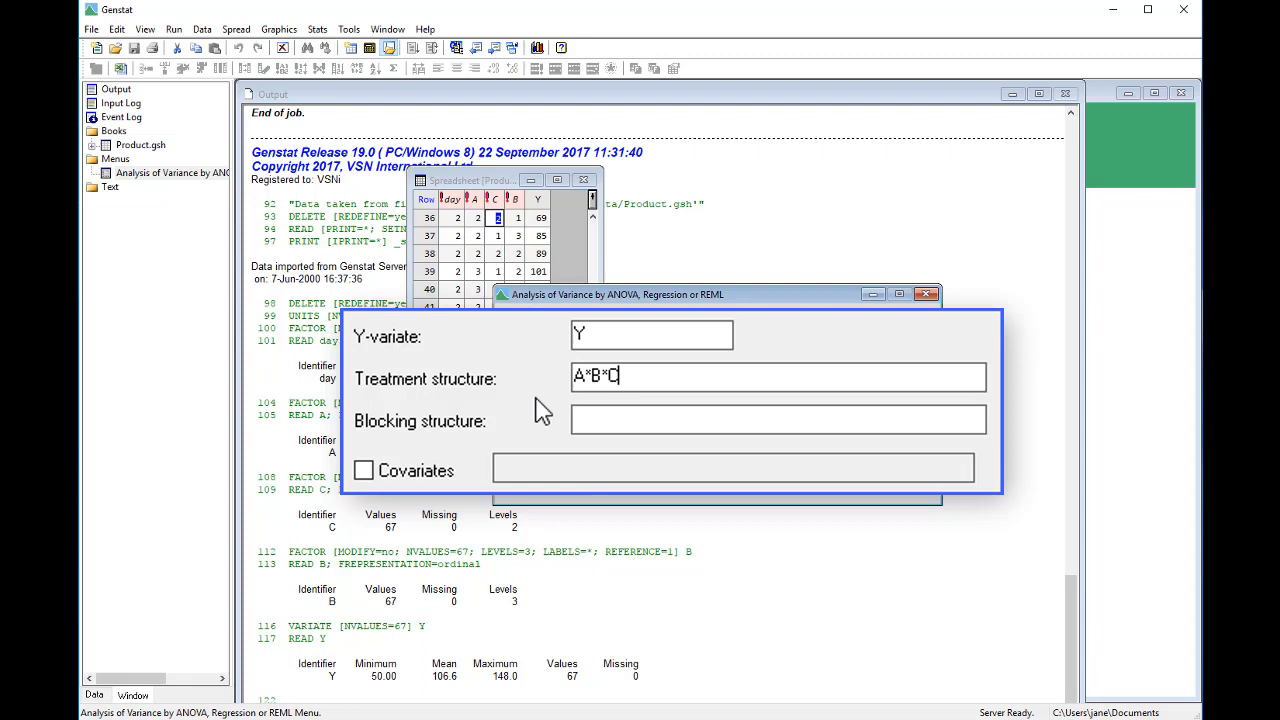
key(Tab)
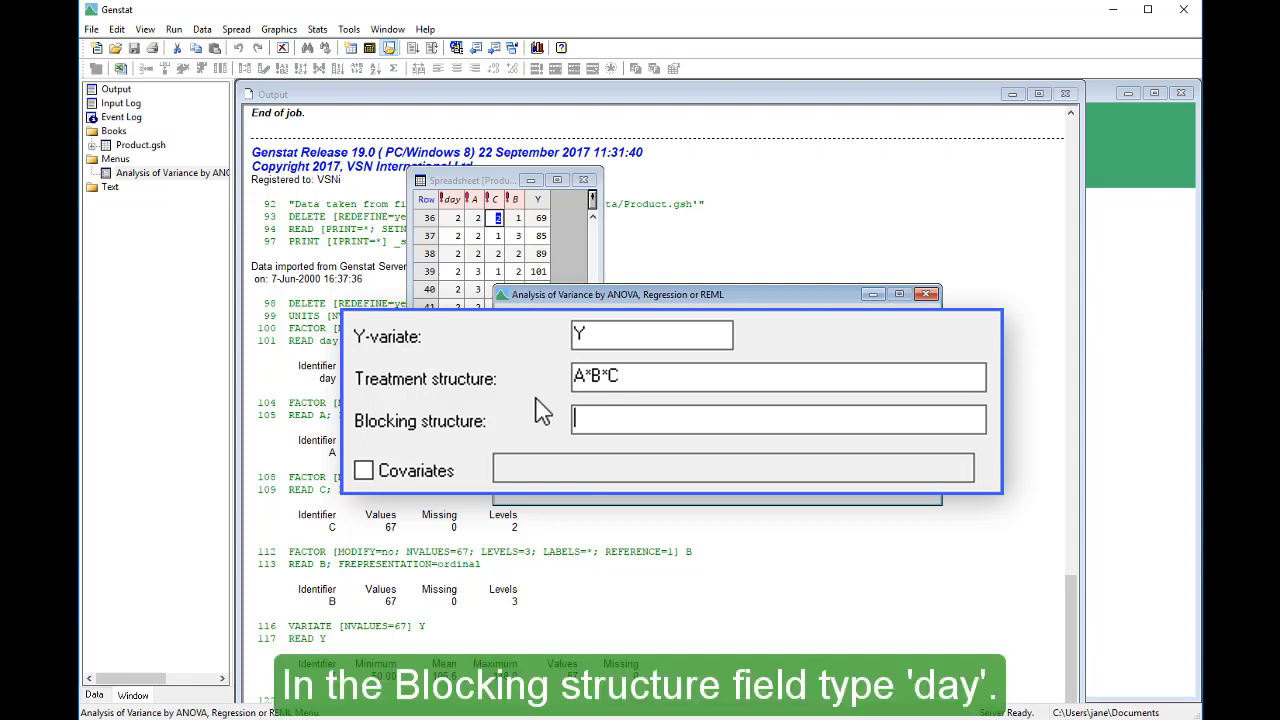
text(day)
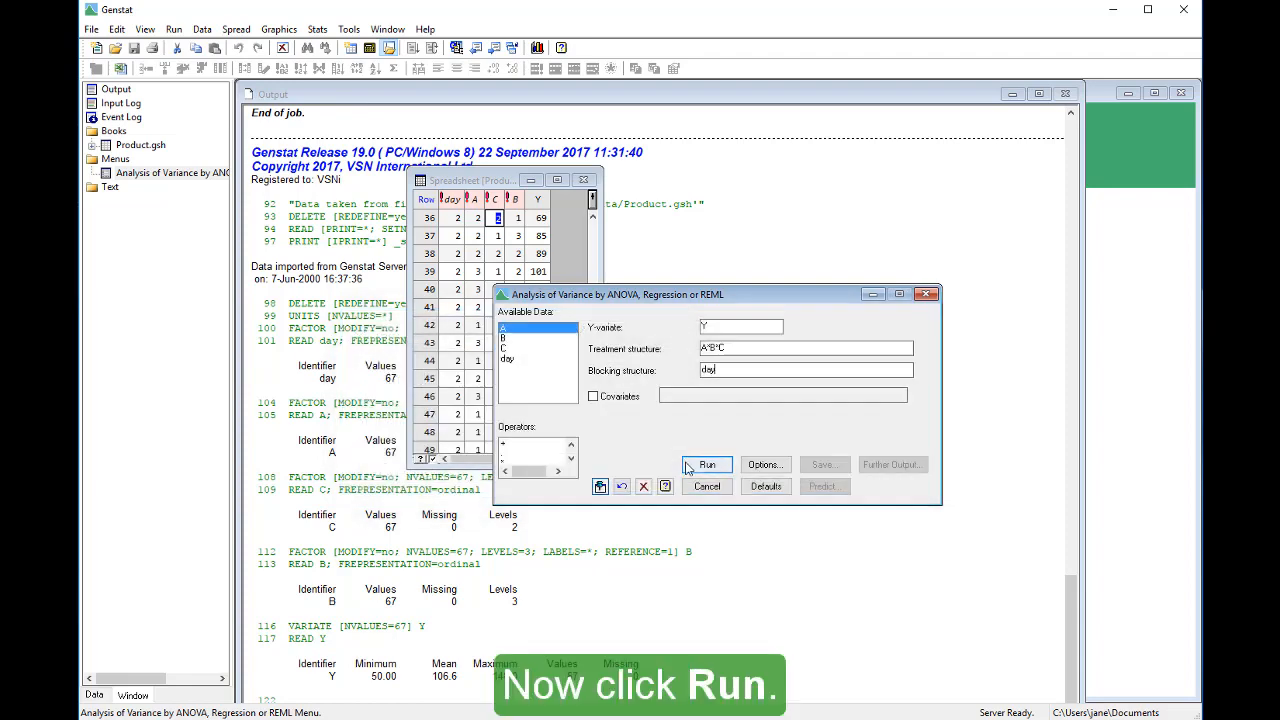
- Run the analysis of variance for Y and examine its information summary and accumulated analysis of variance in the output
click(688, 466)
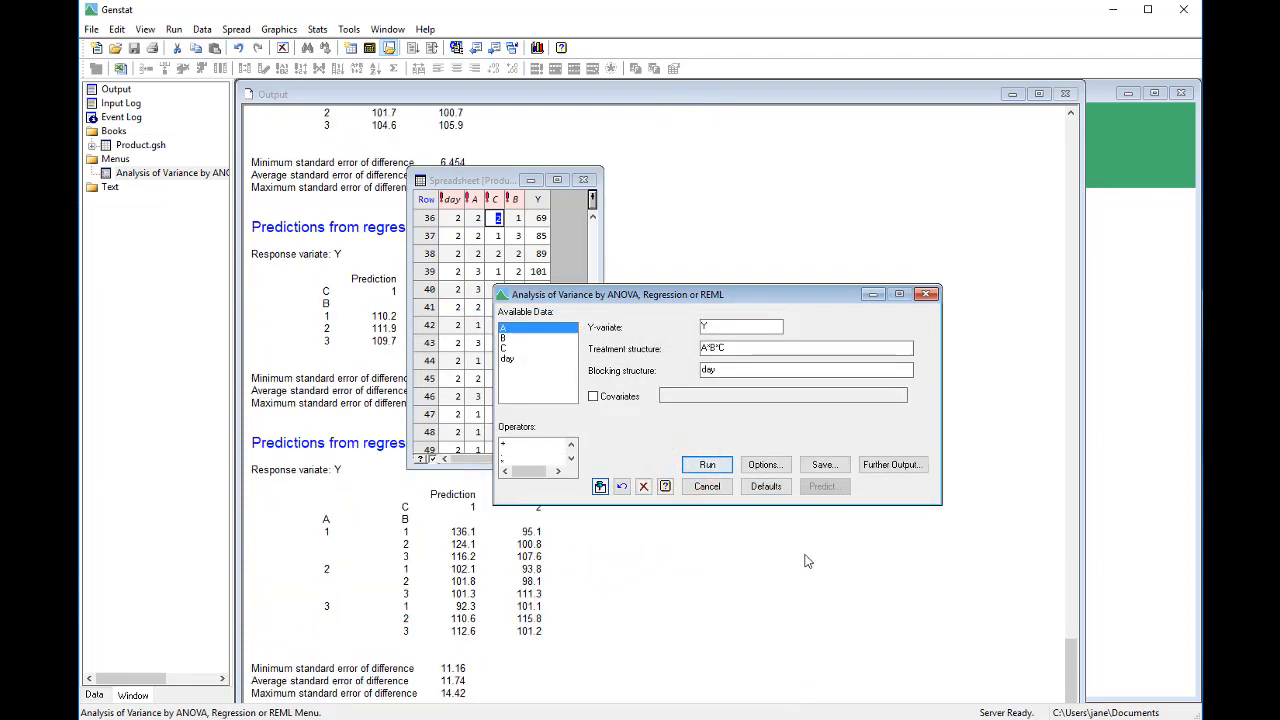
drag(1068, 668, 1038, 506)
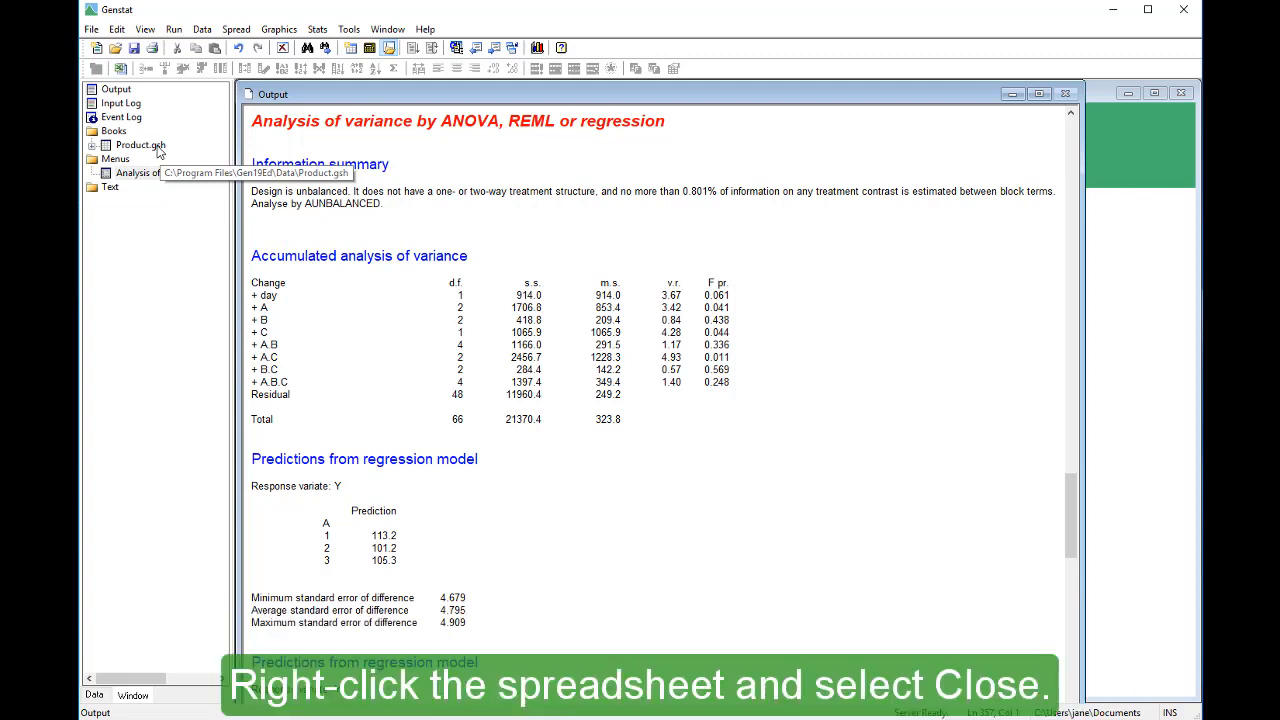
- Close the Product.gsh spreadsheet
right_click(158, 150)
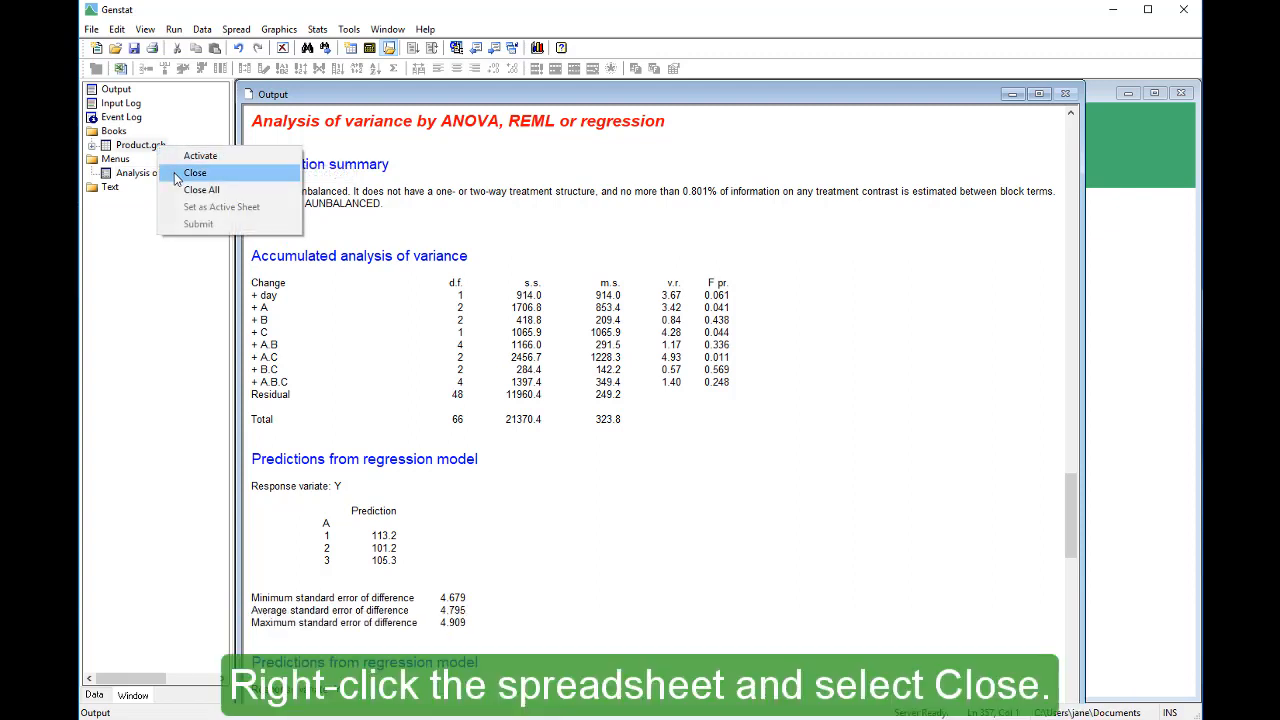
click(176, 174)
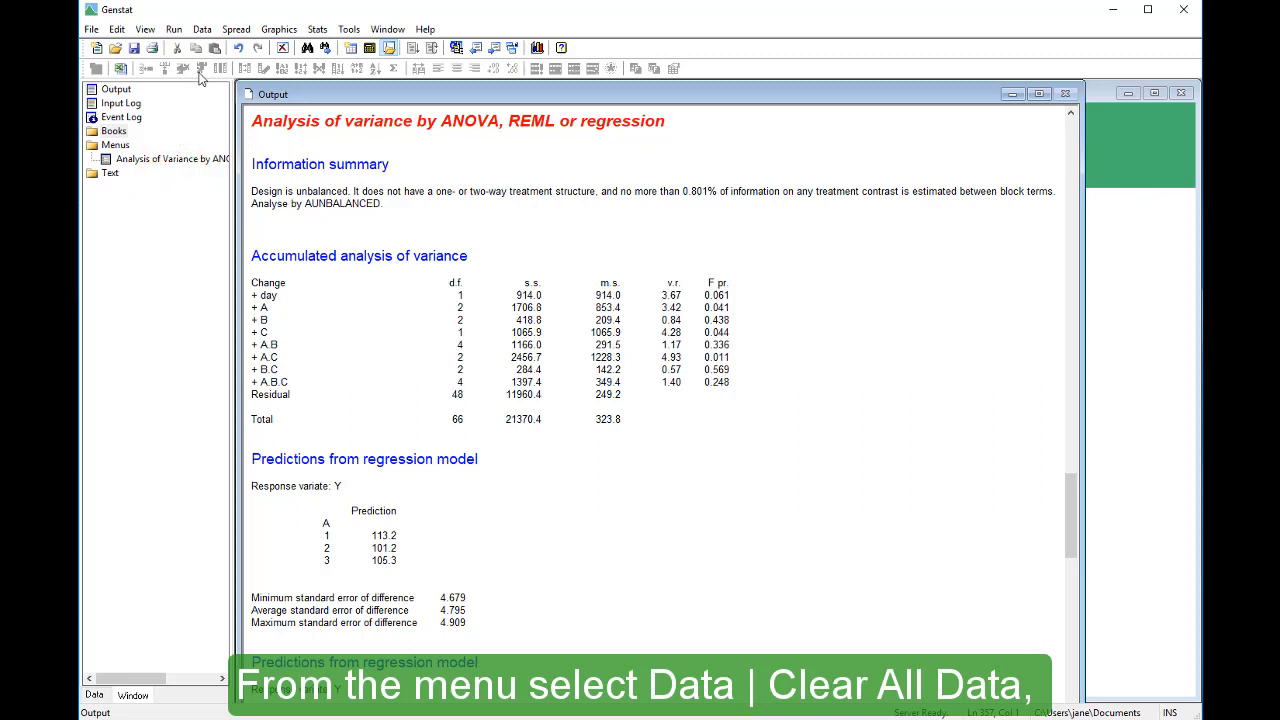
- Delete all current data and clear every field of the still open Analysis of Variance by ANOVA, Regression or REML dialog
click(208, 32)
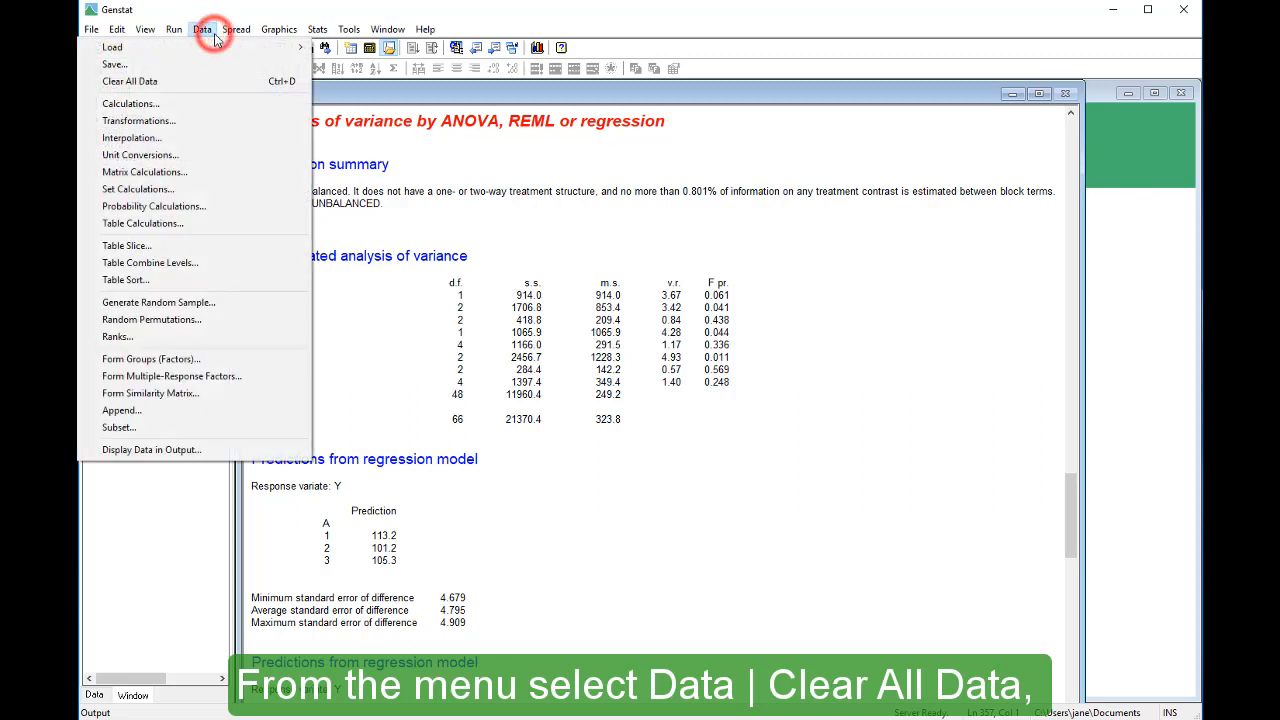
click(214, 81)
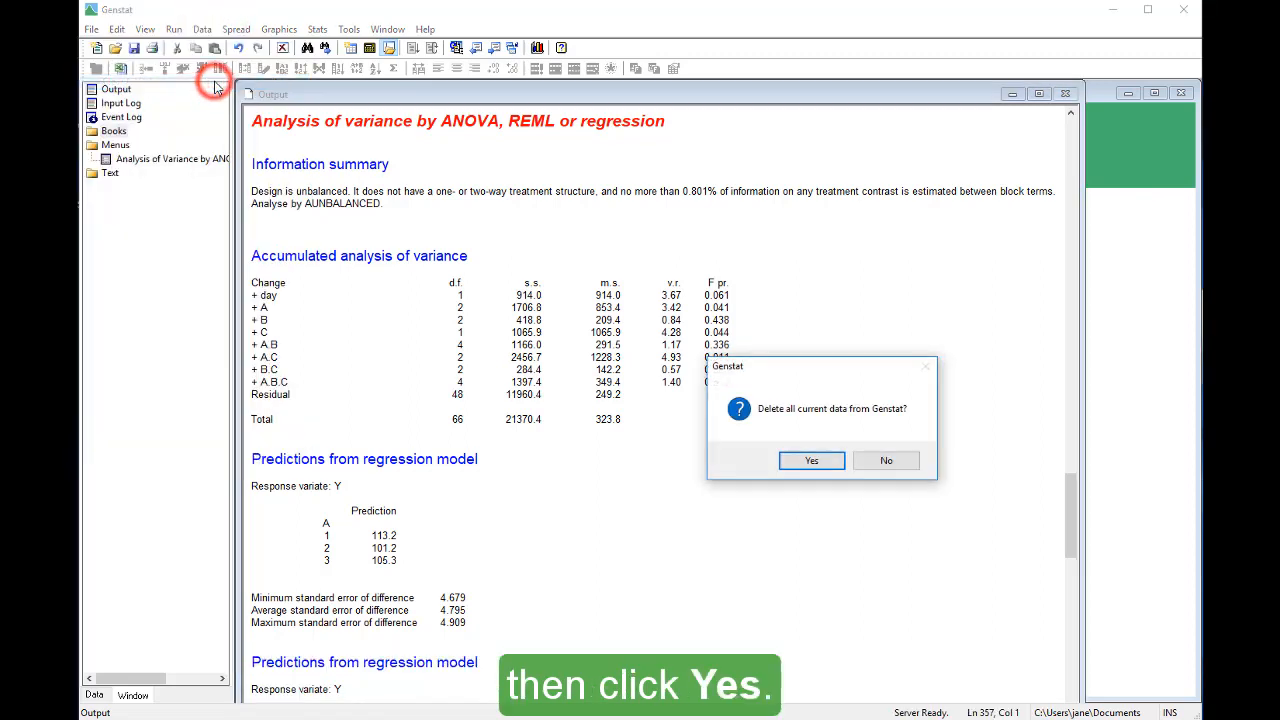
click(786, 465)
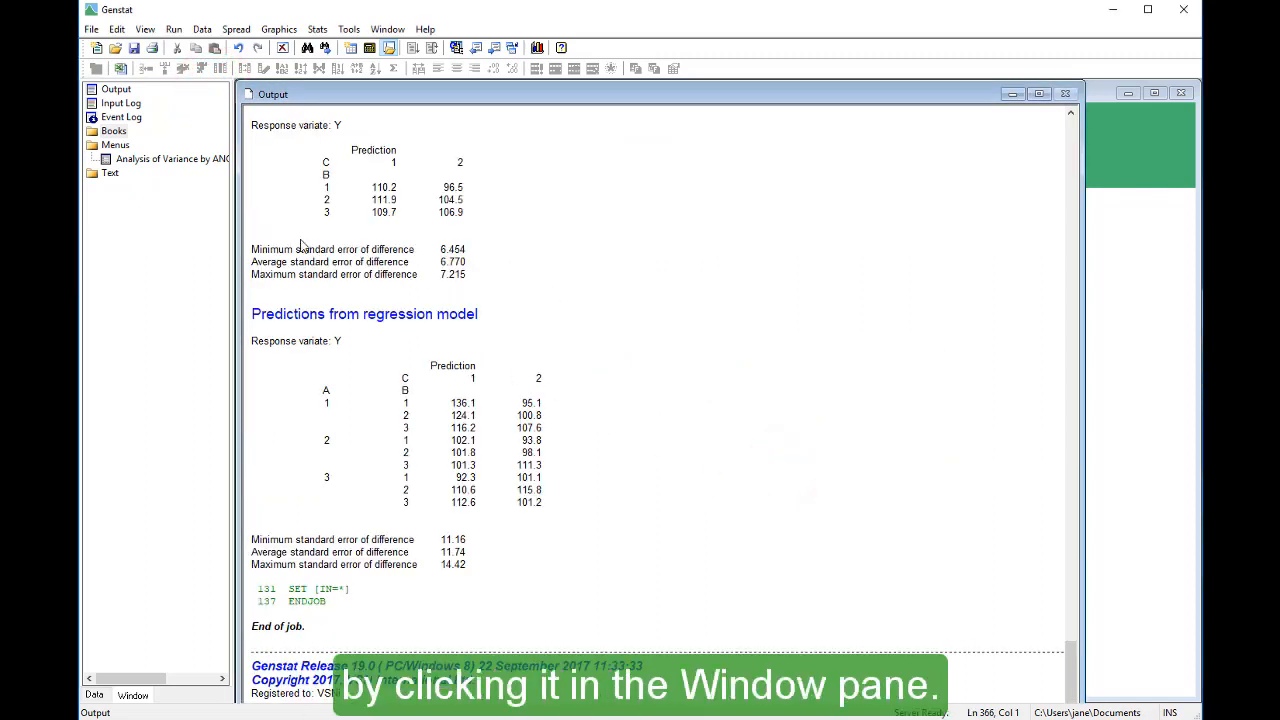
click(205, 163)
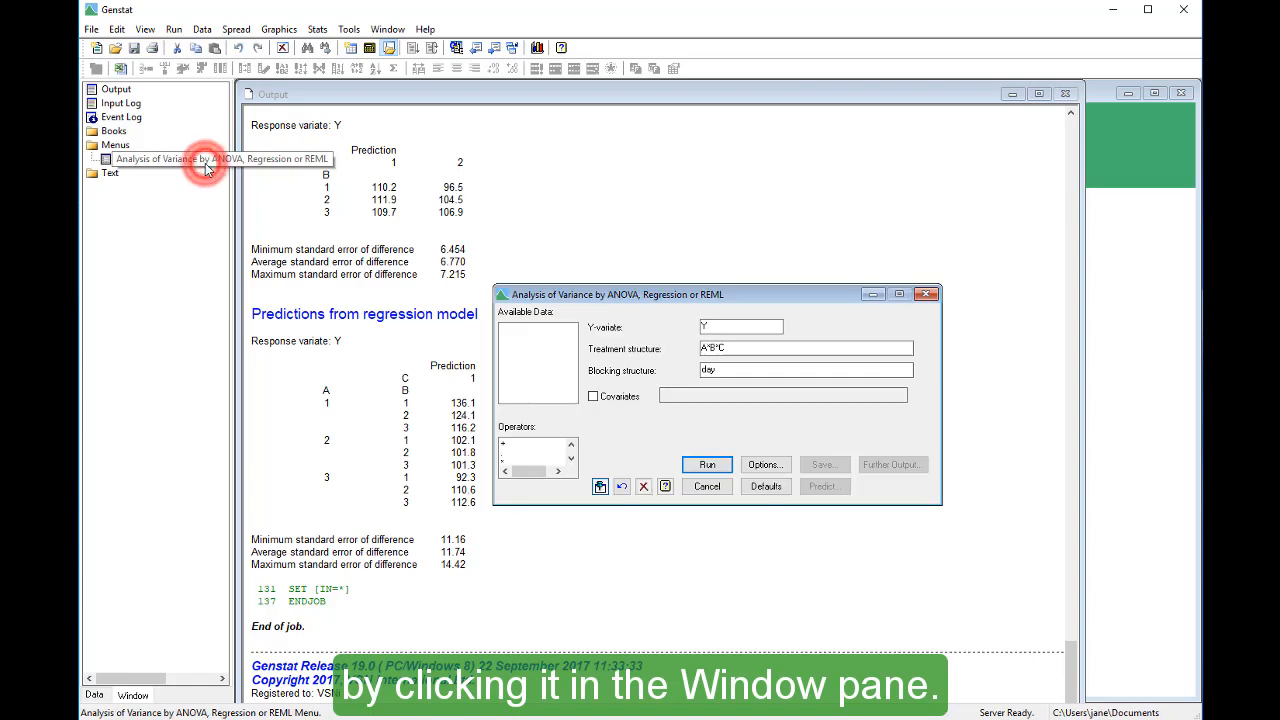
click(646, 490)
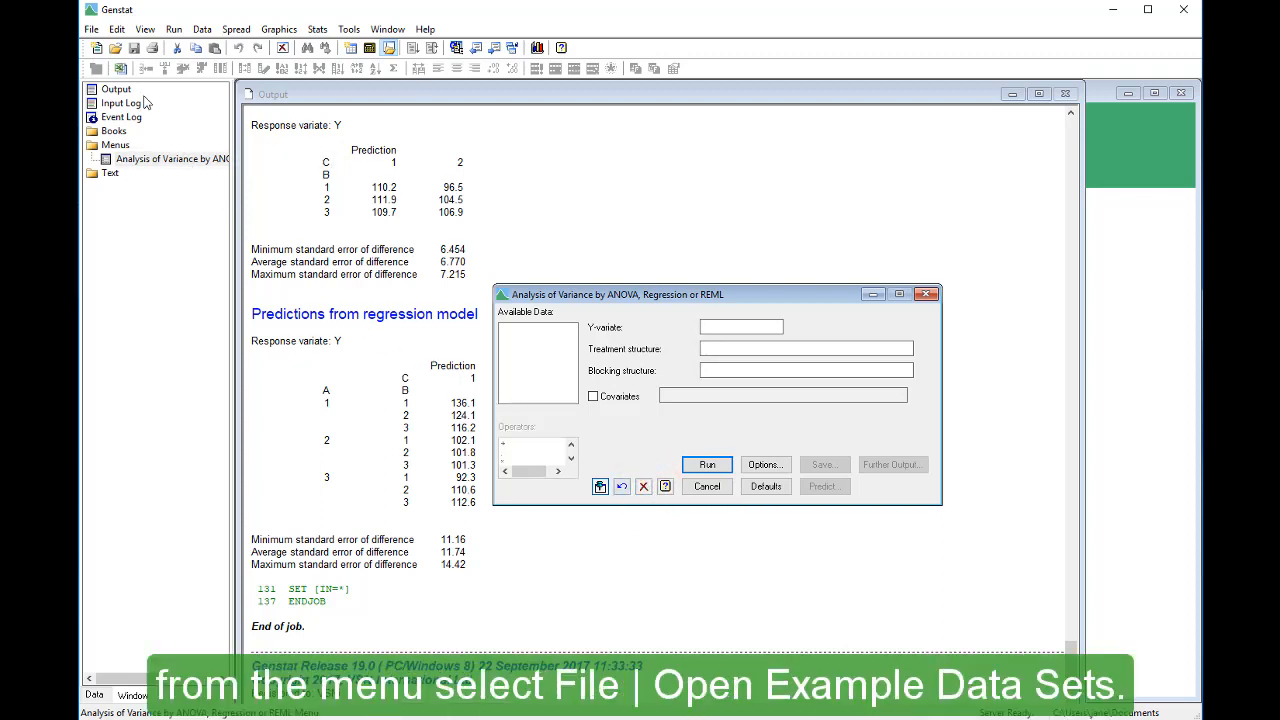
- Open the example data set Vartrial1.gsh
click(91, 29)
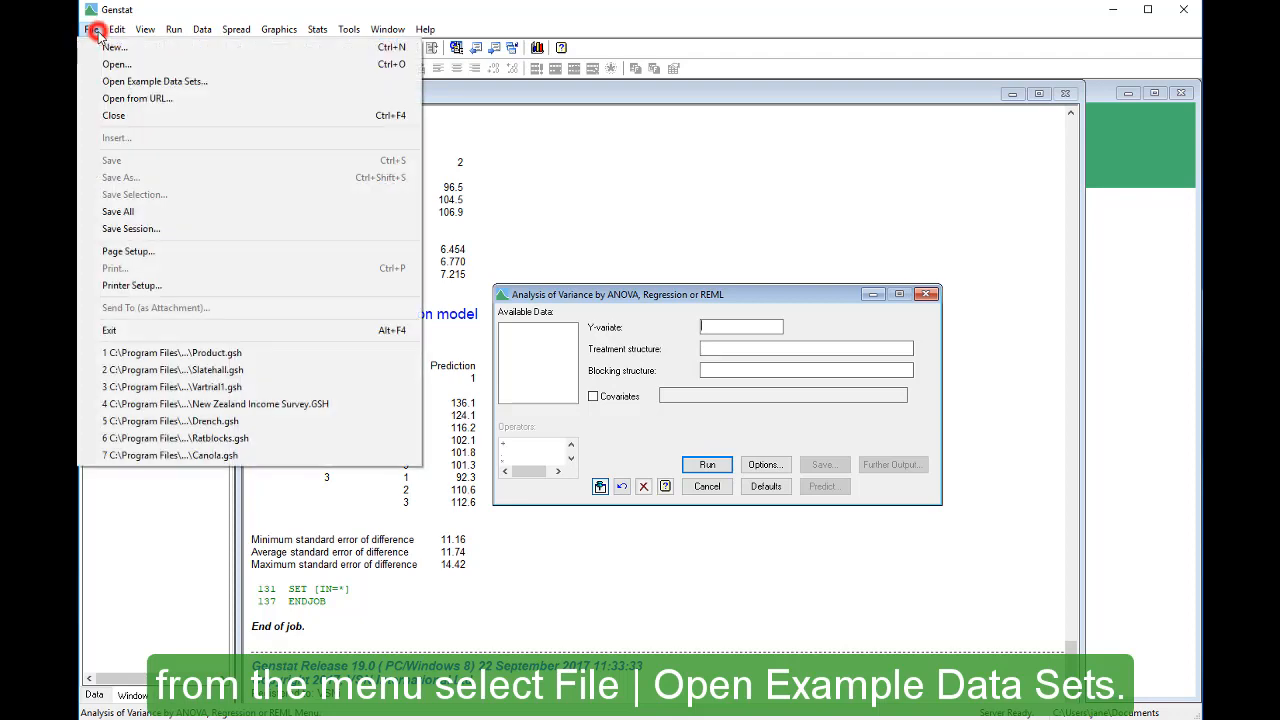
click(92, 81)
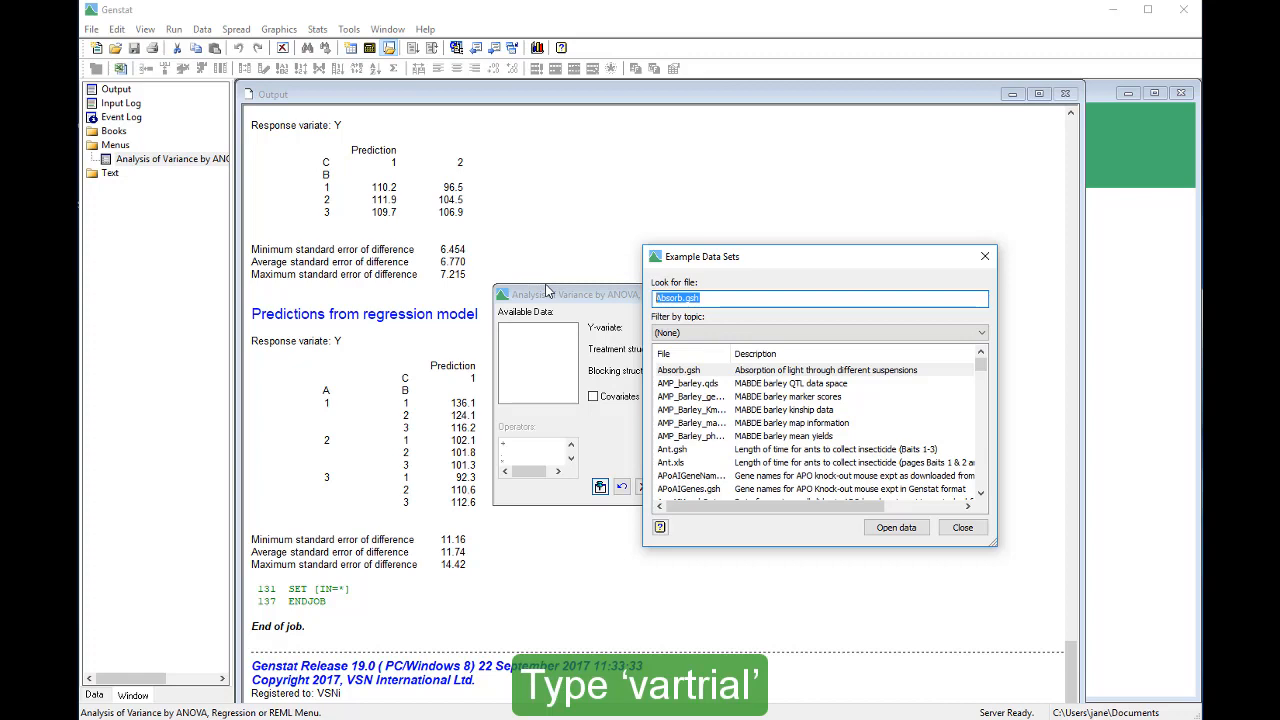
text(vartrial)
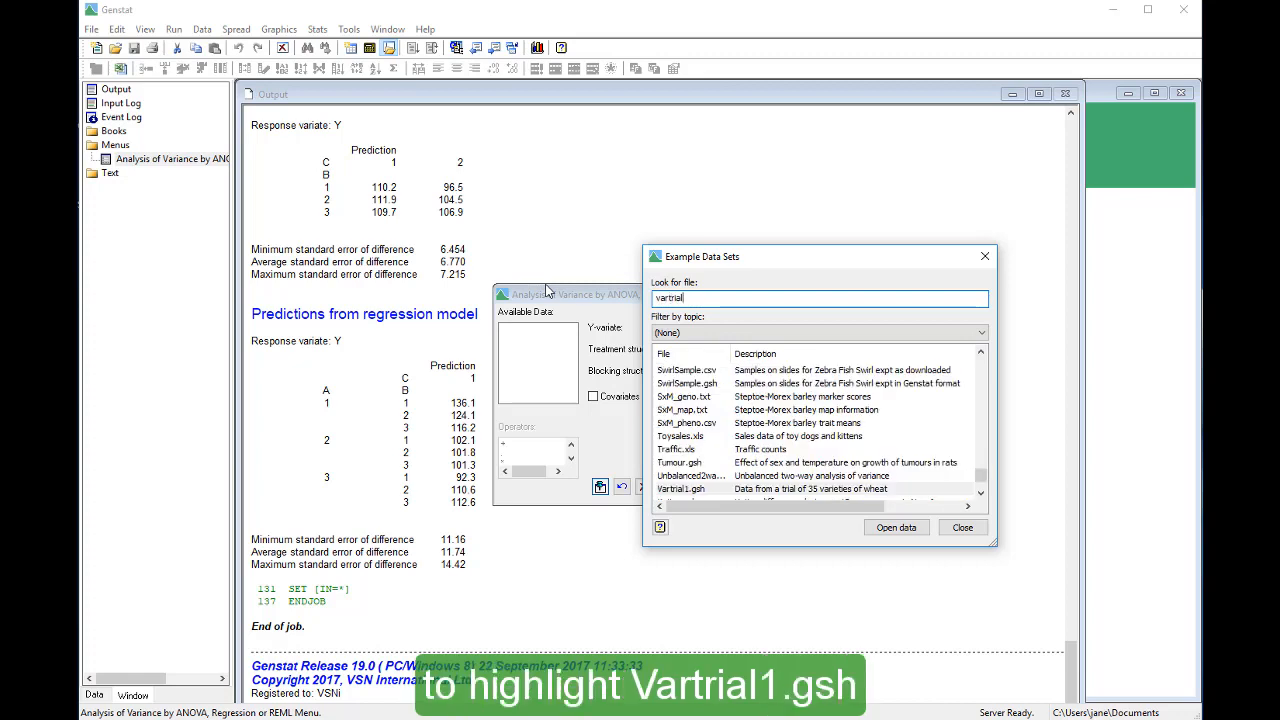
click(868, 530)
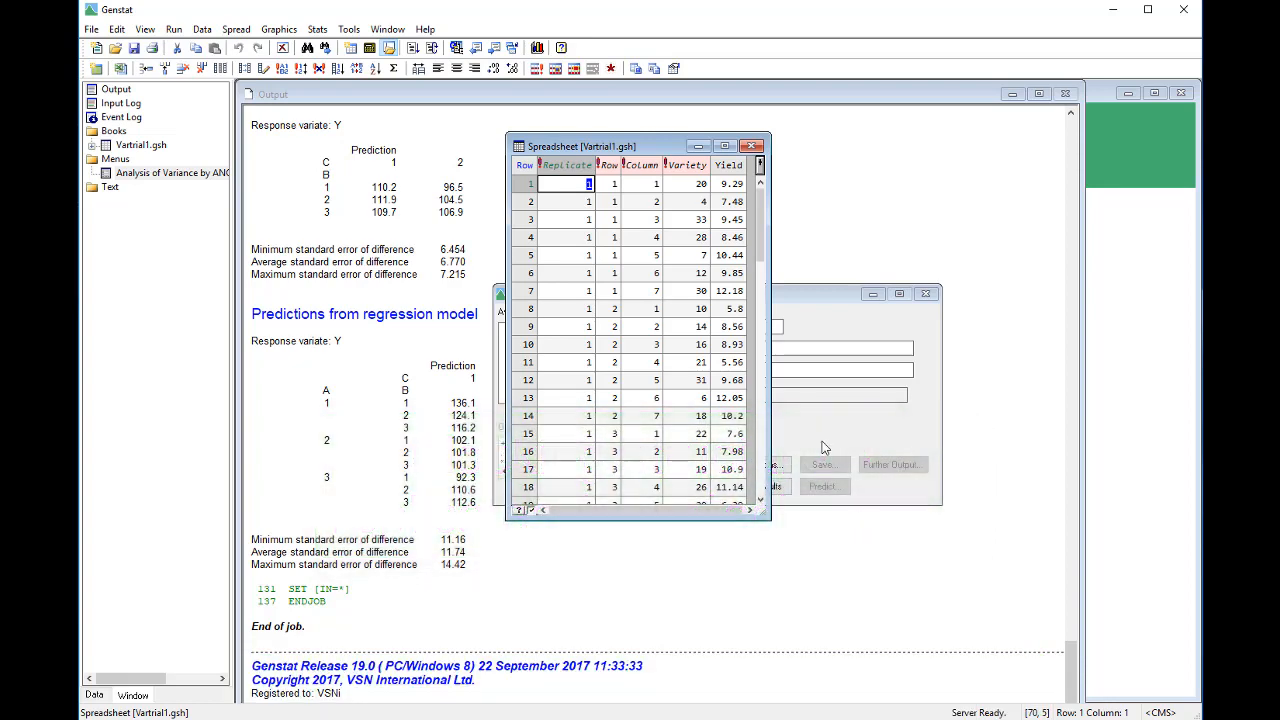
- Define the analysis of variance with Yield as the Y-variate, Variety as the treatment structure and Replicate/(Row*Column) as the blocking structure
click(812, 436)
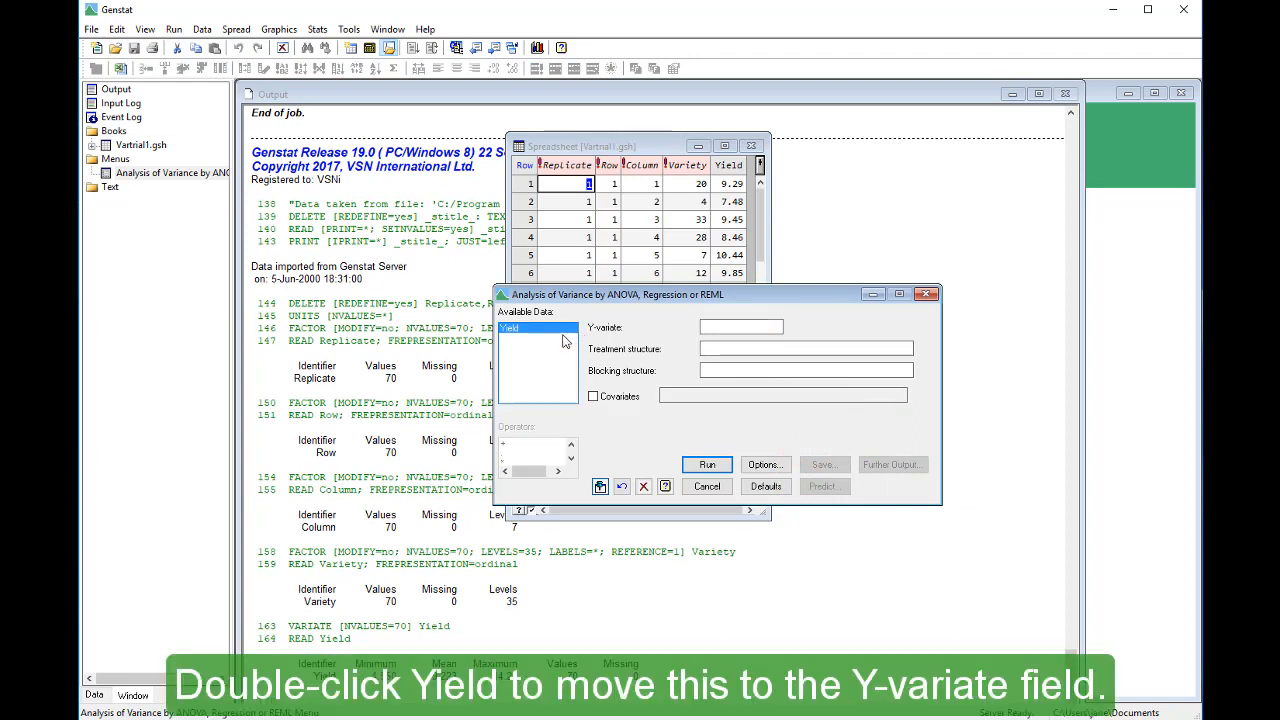
double_click(560, 331)
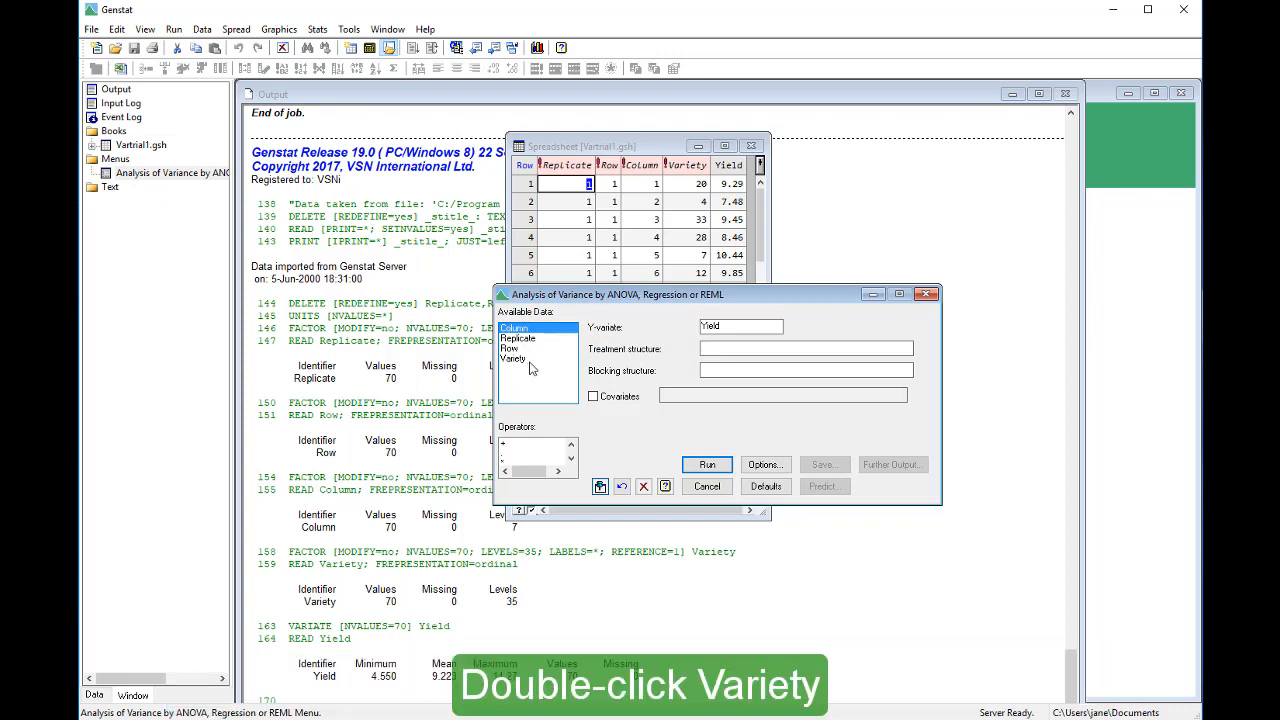
double_click(529, 362)
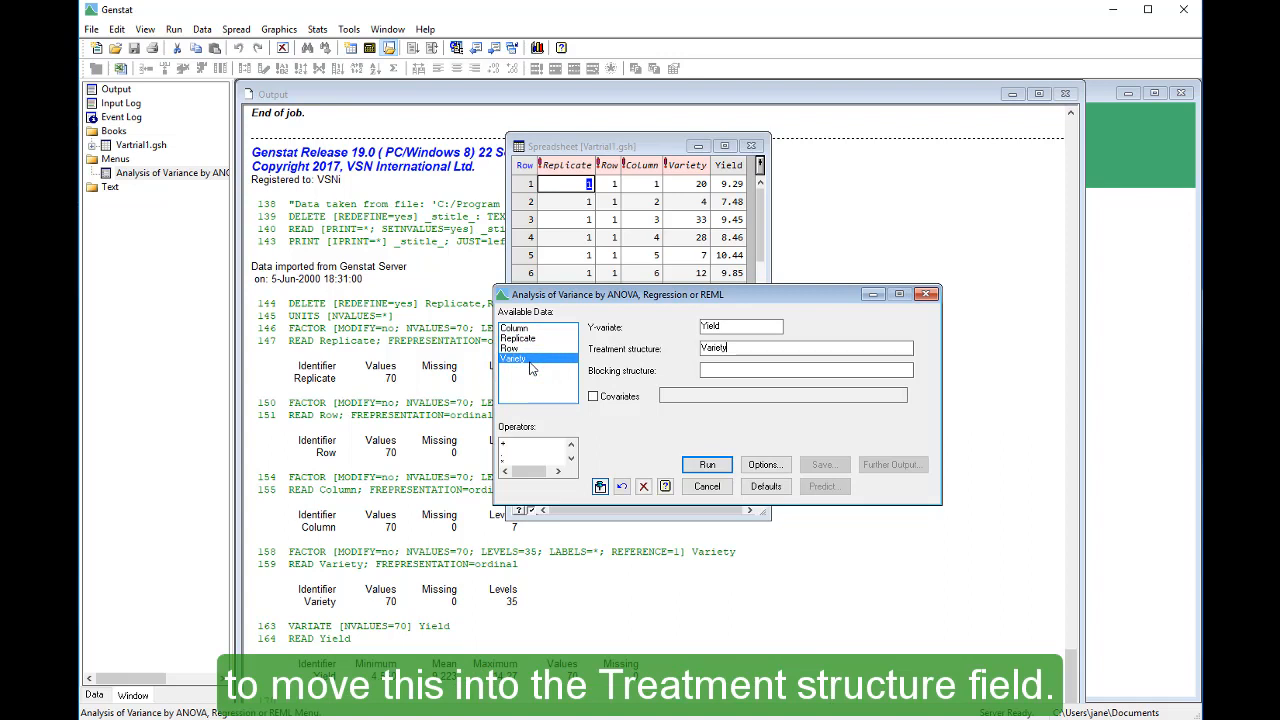
click(710, 370)
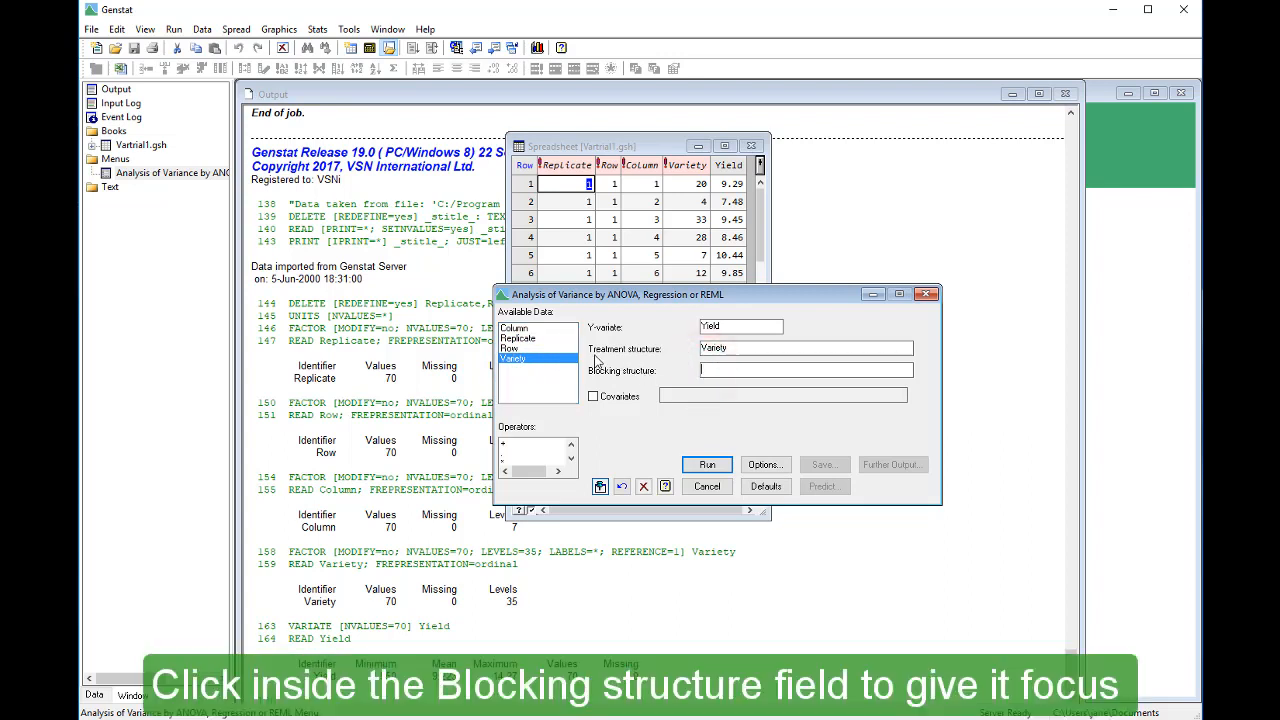
double_click(532, 340)
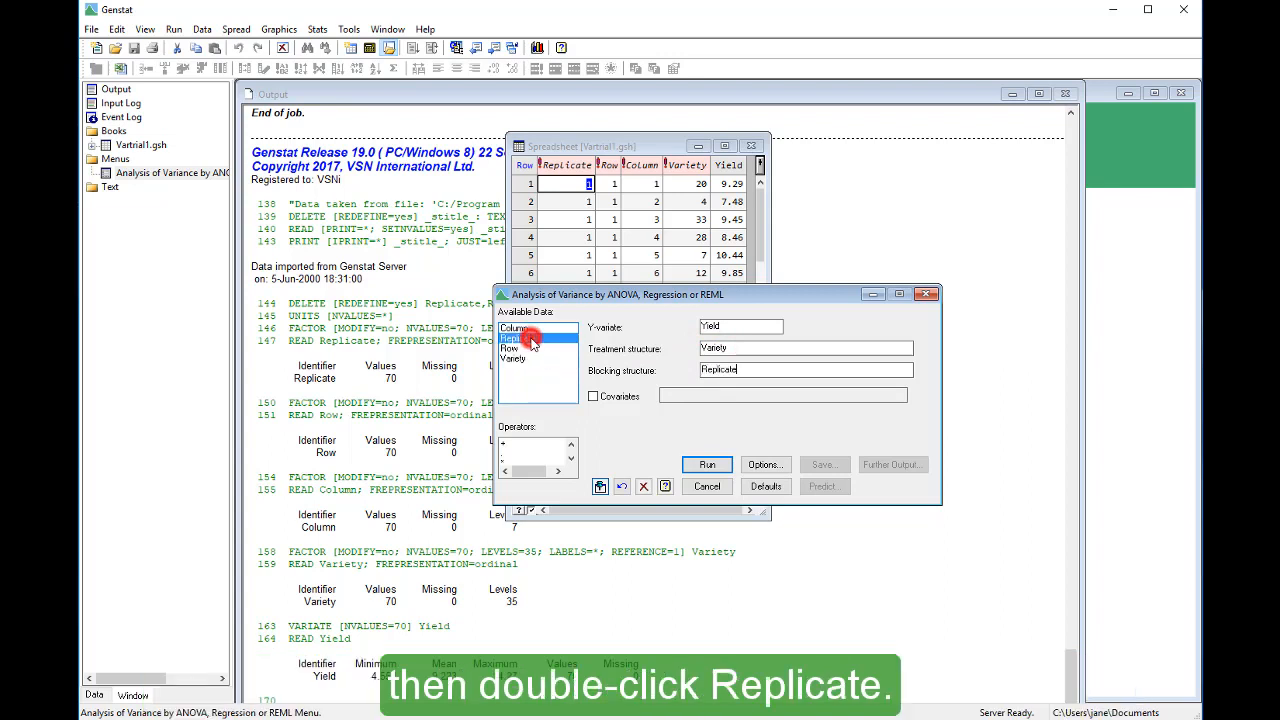
text((Row)
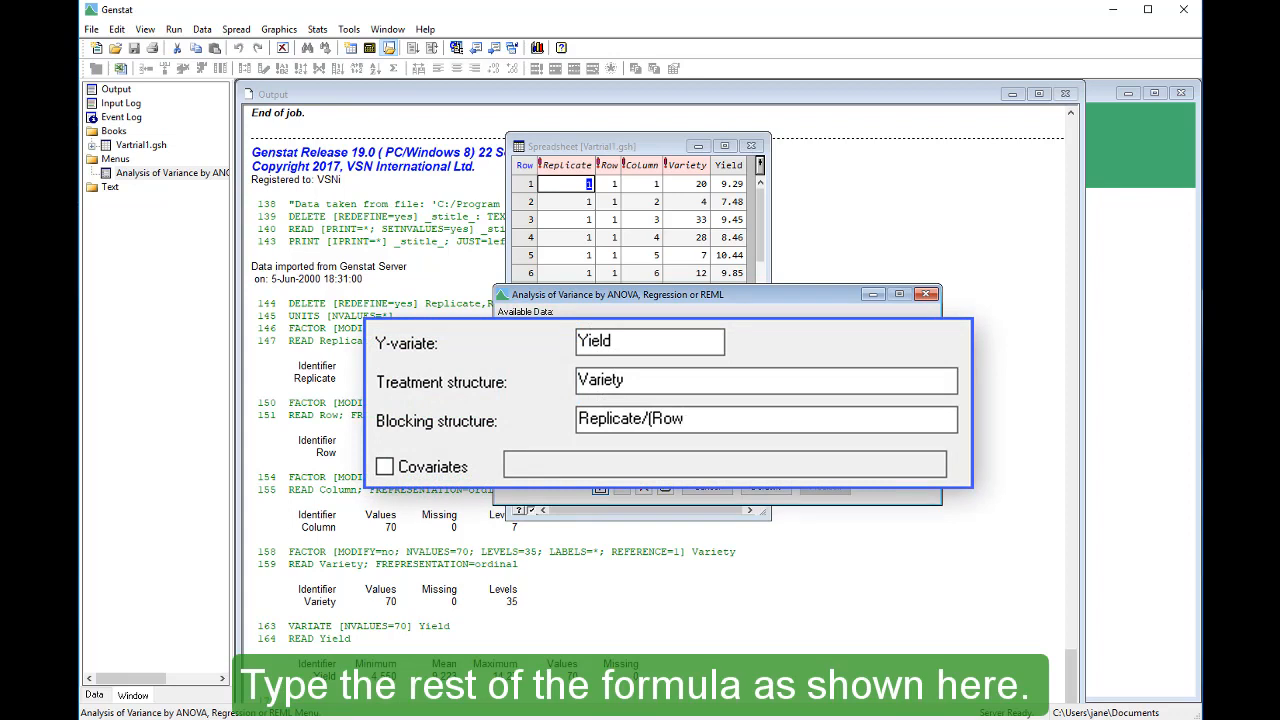
text(*Colu)
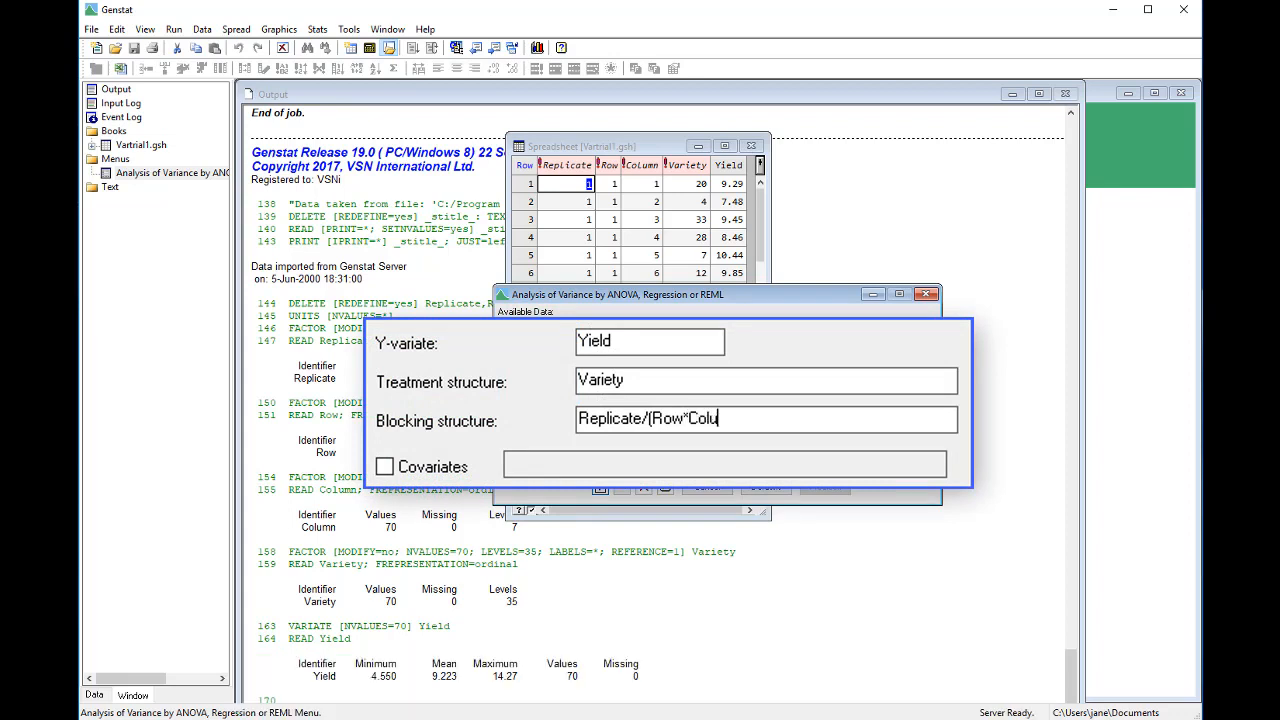
text(mn))
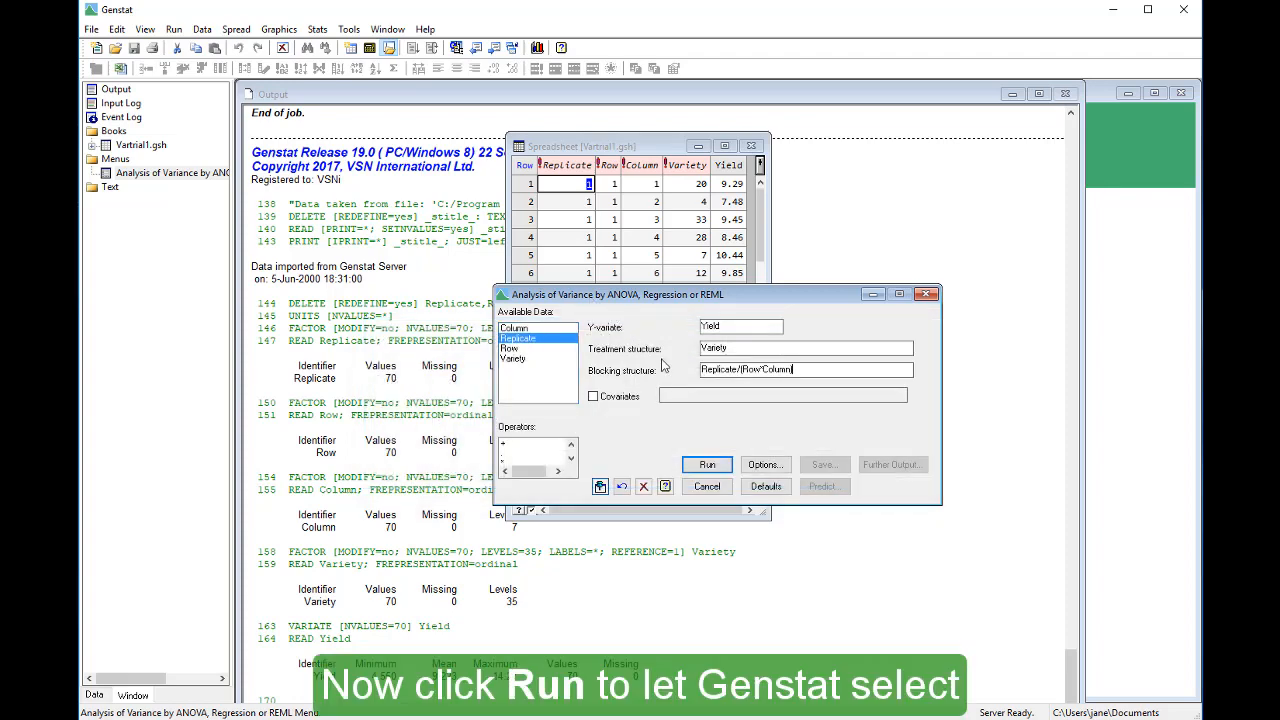
- Run the analysis of variance for Yield and examine its information summary and tests for fixed effects in the output
click(729, 470)
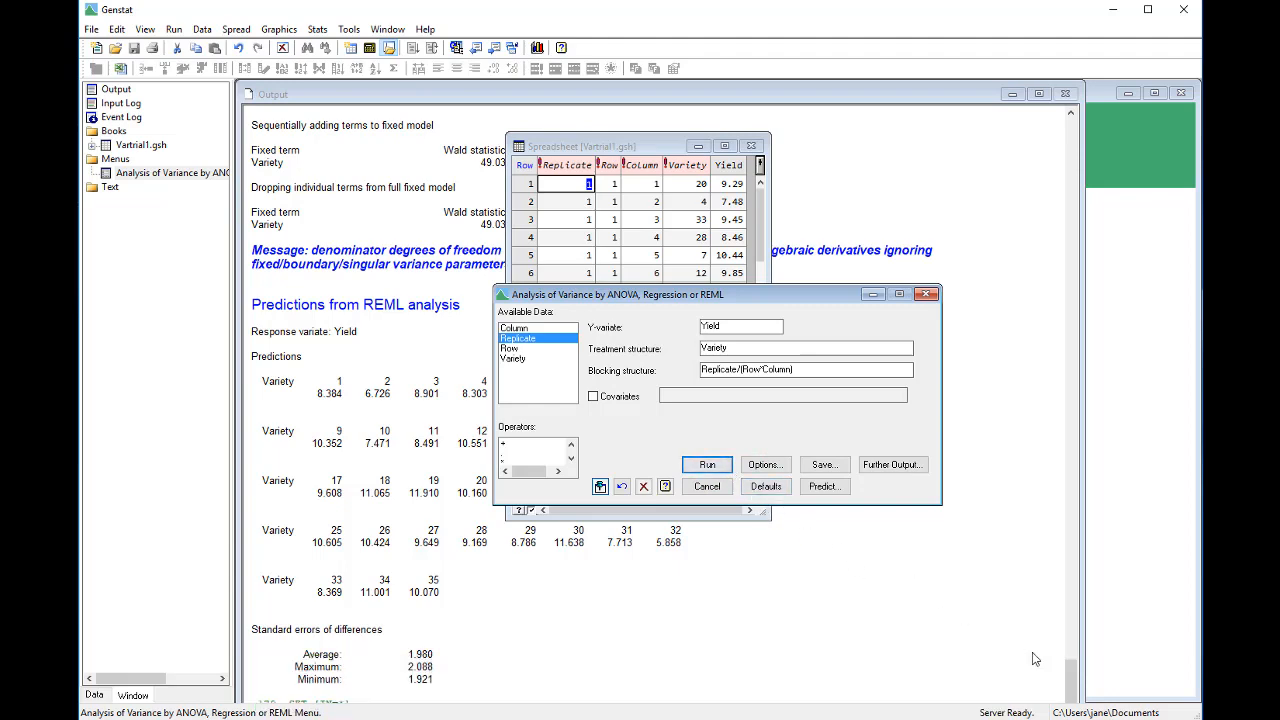
click(1070, 675)
drag(1070, 675, 1068, 668)
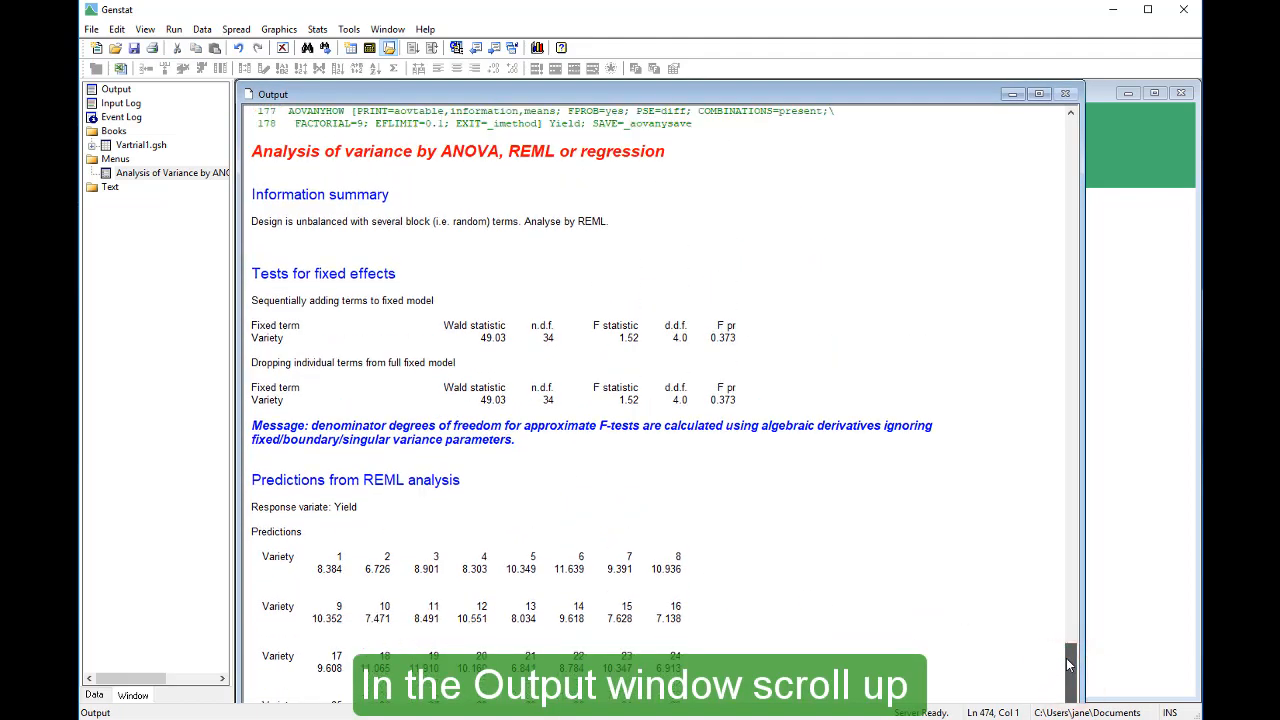